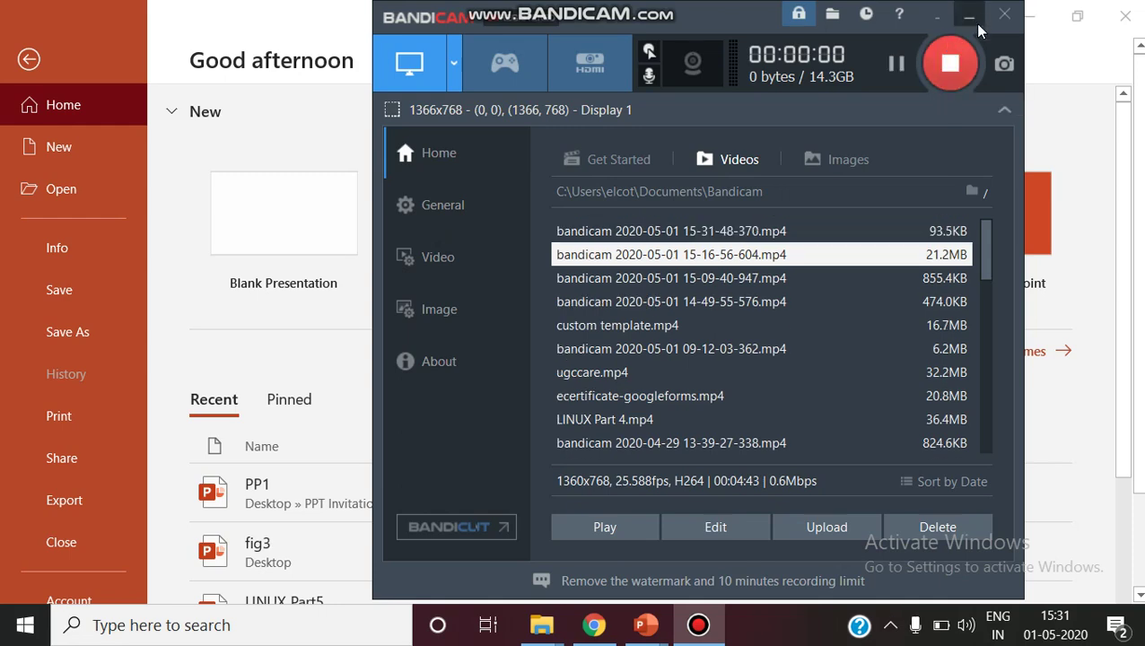
Create a Blank Presentation from PowerPoint's start screen.
left_click(966, 18)
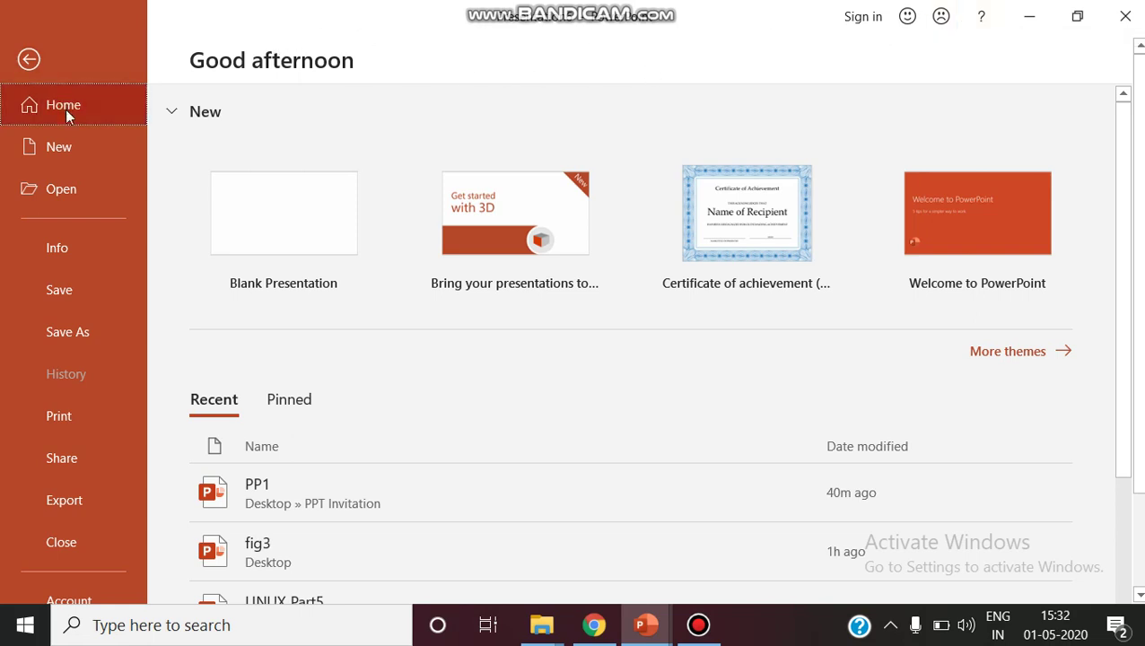
left_click(281, 230)
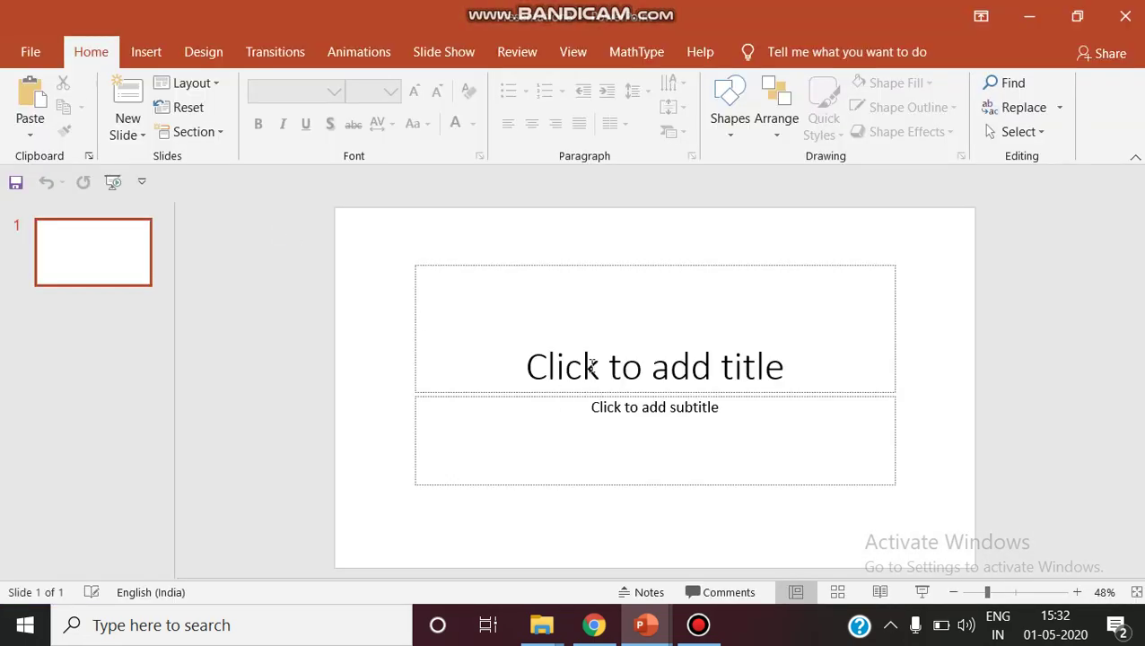
Set a custom 25 cm × 25 cm portrait slide size and scale content with Ensure Fit.
left_click(189, 59)
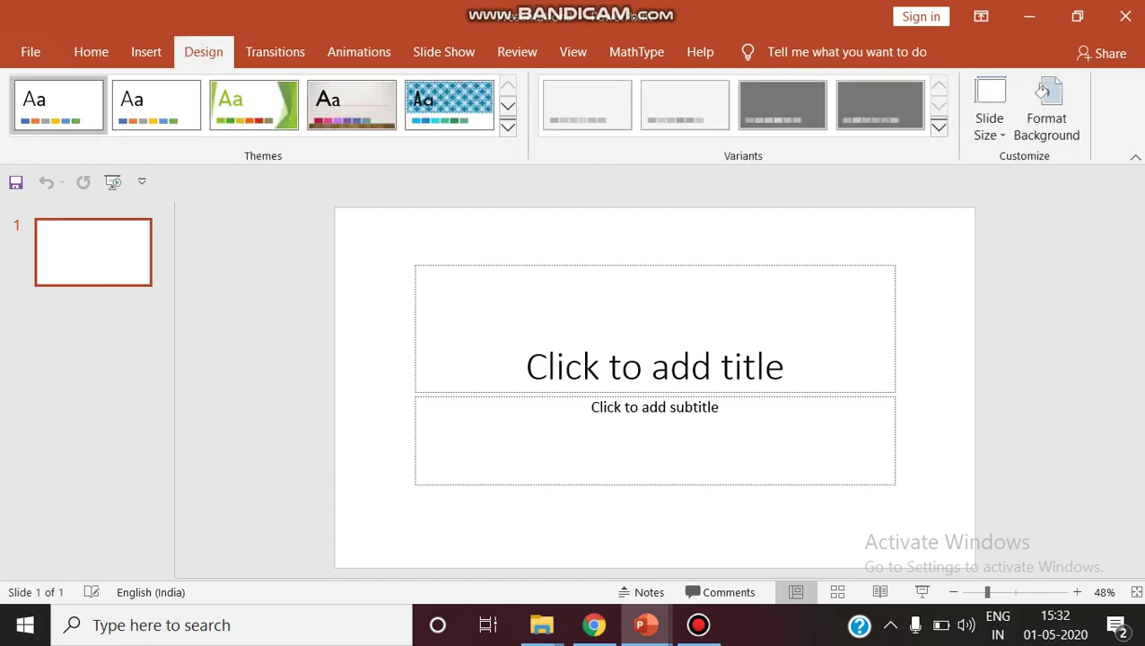
left_click(993, 109)
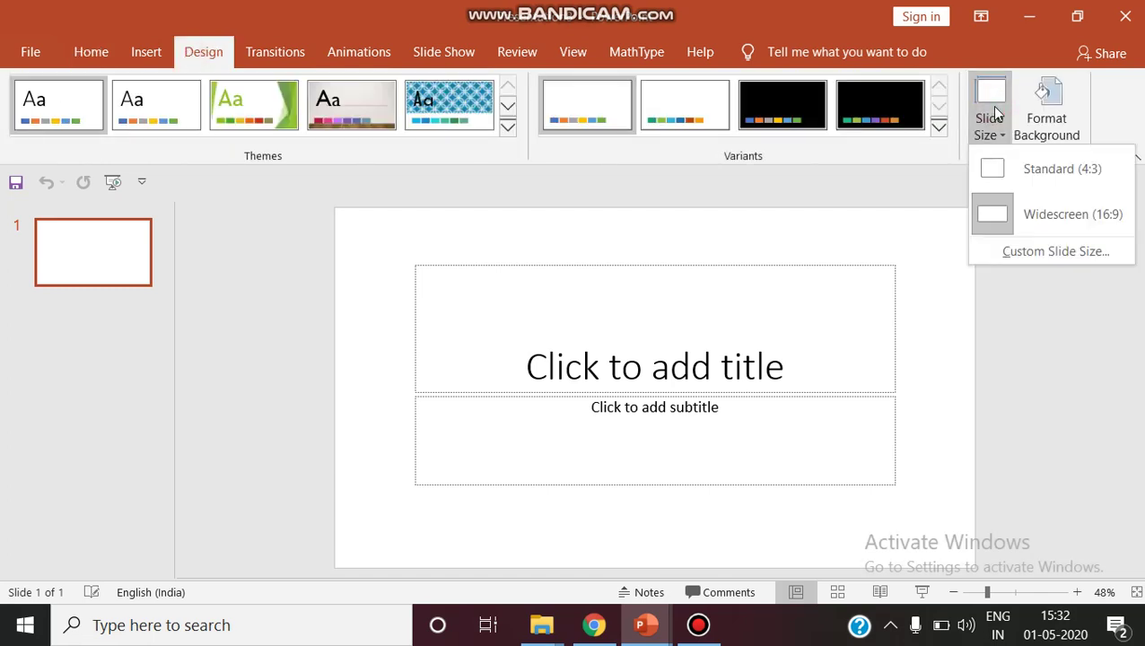
left_click(1052, 262)
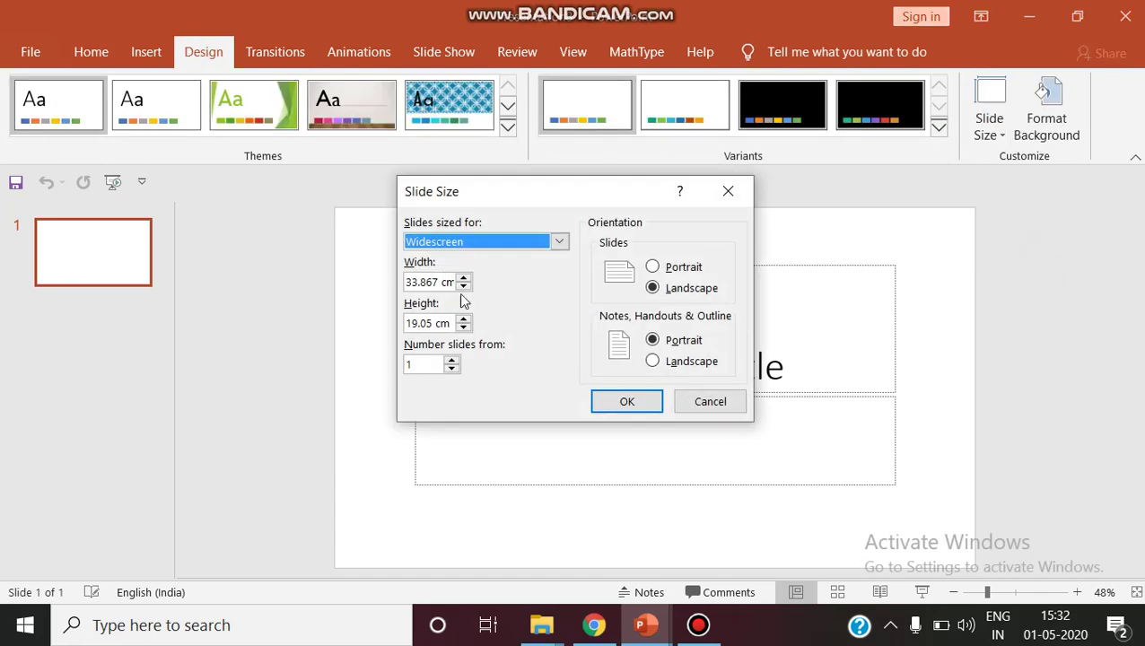
left_click(559, 241)
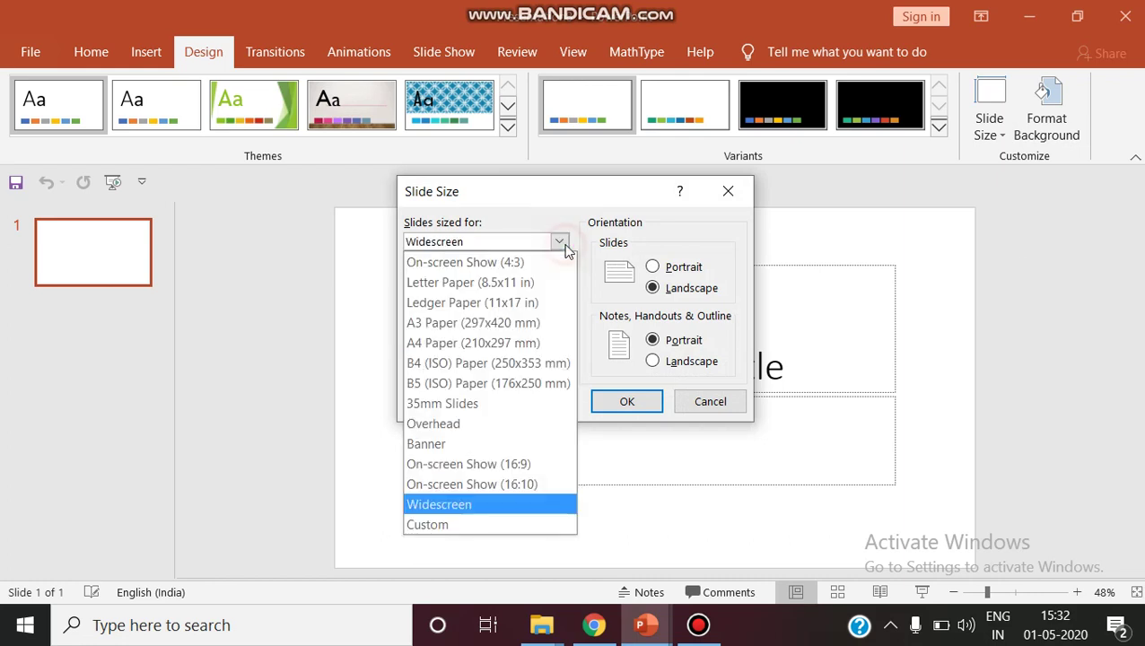
left_click(499, 345)
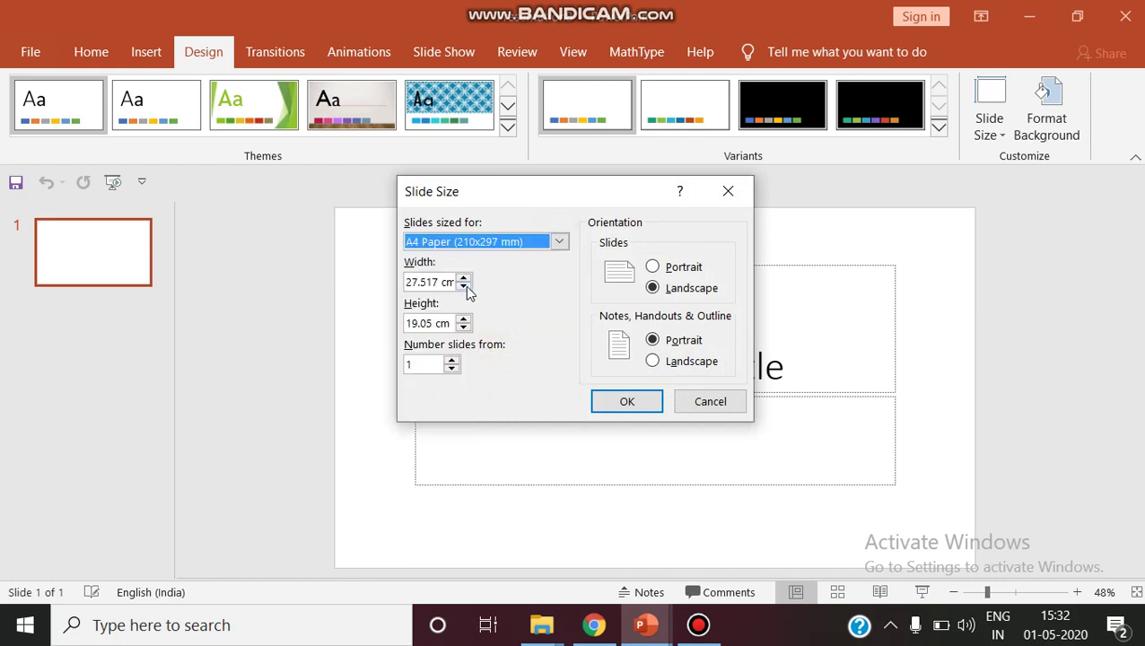
left_click_drag(438, 284, 405, 284)
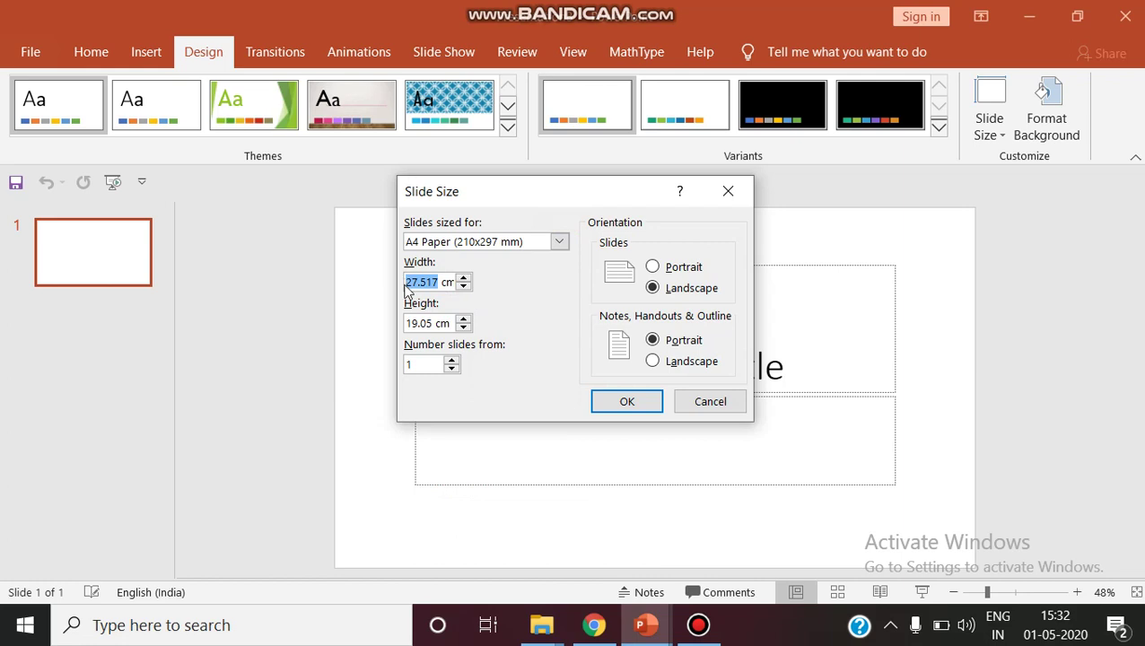
type("25")
left_click_drag(433, 324, 399, 324)
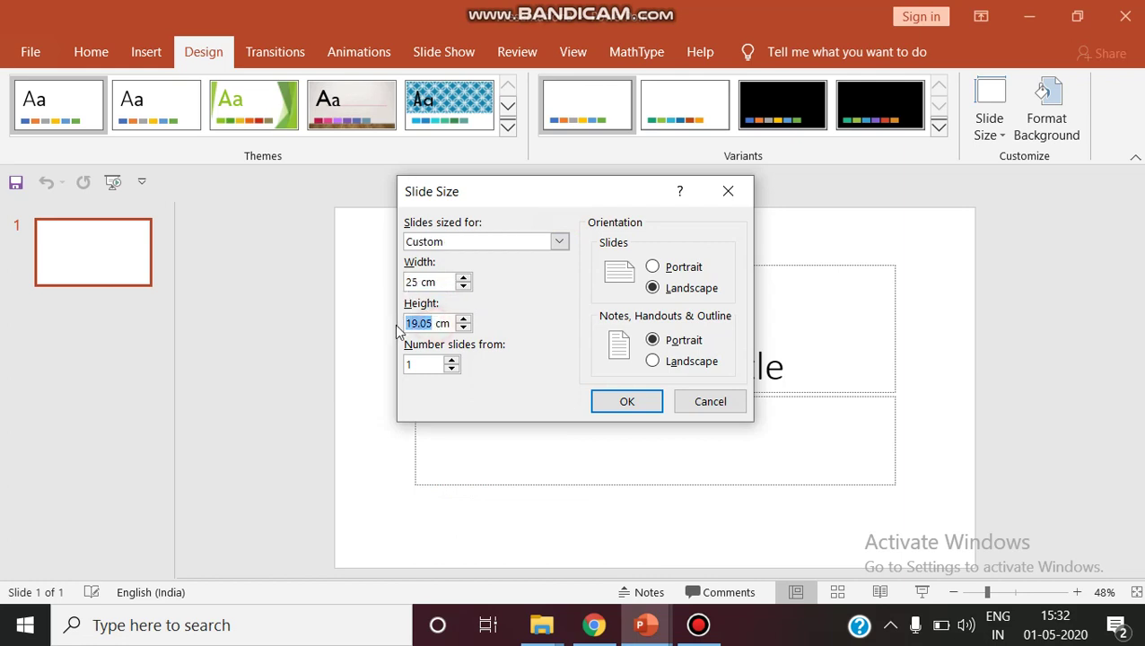
type("25")
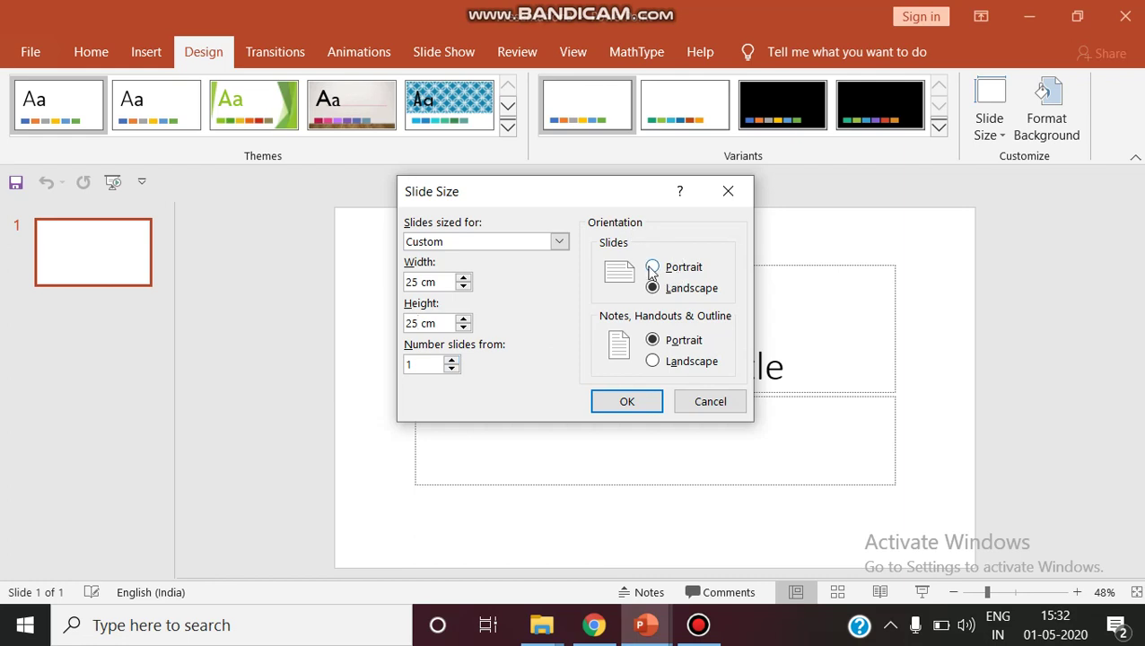
left_click(652, 269)
left_click(655, 409)
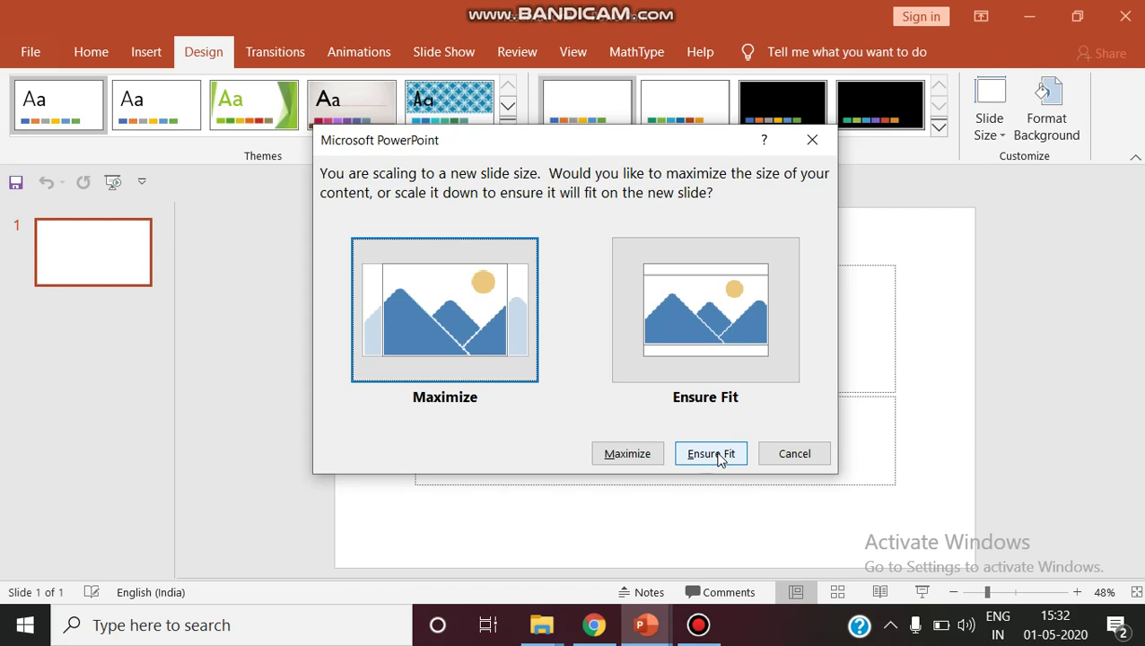
left_click(716, 454)
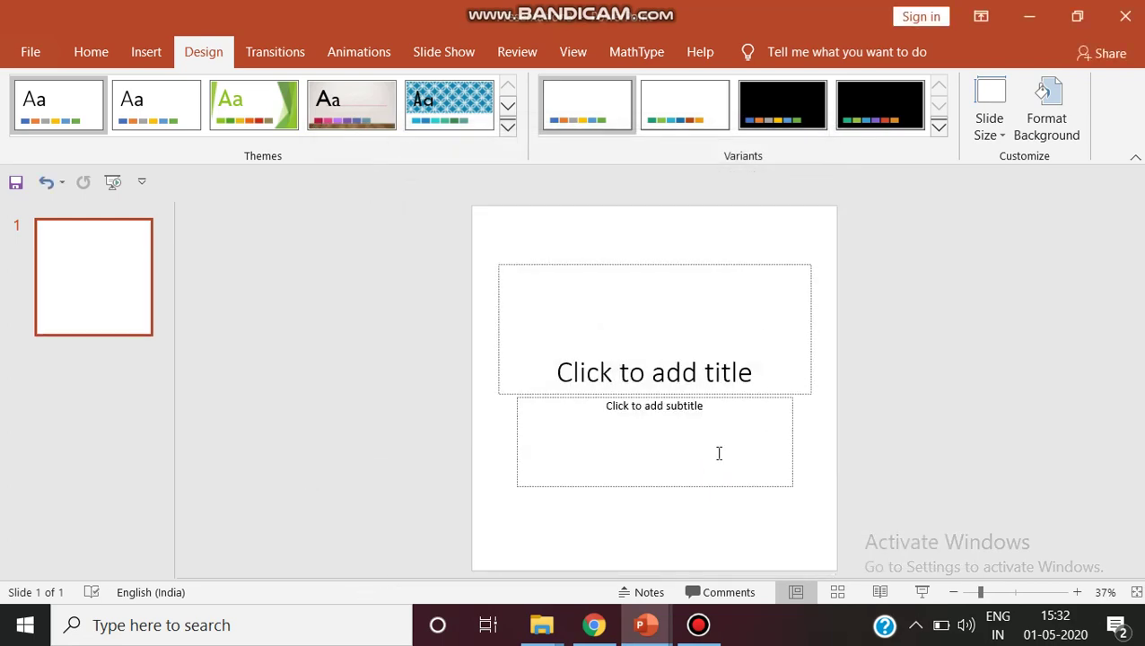
Apply the Blank layout to the slide, removing the title and subtitle placeholders.
left_click(100, 49)
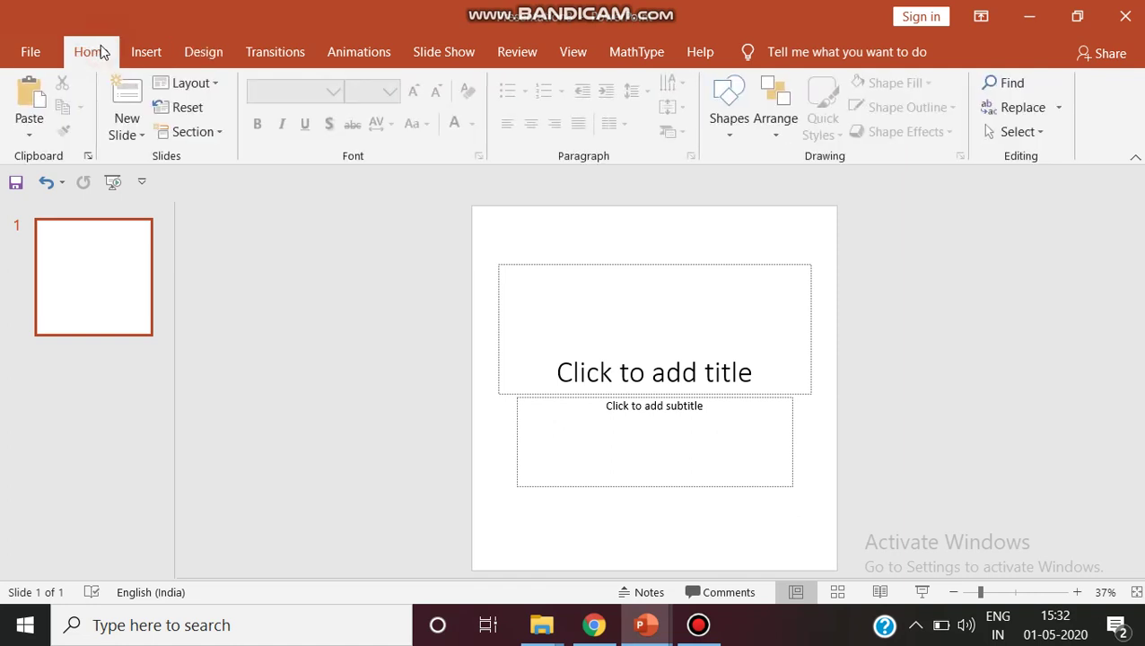
left_click(192, 84)
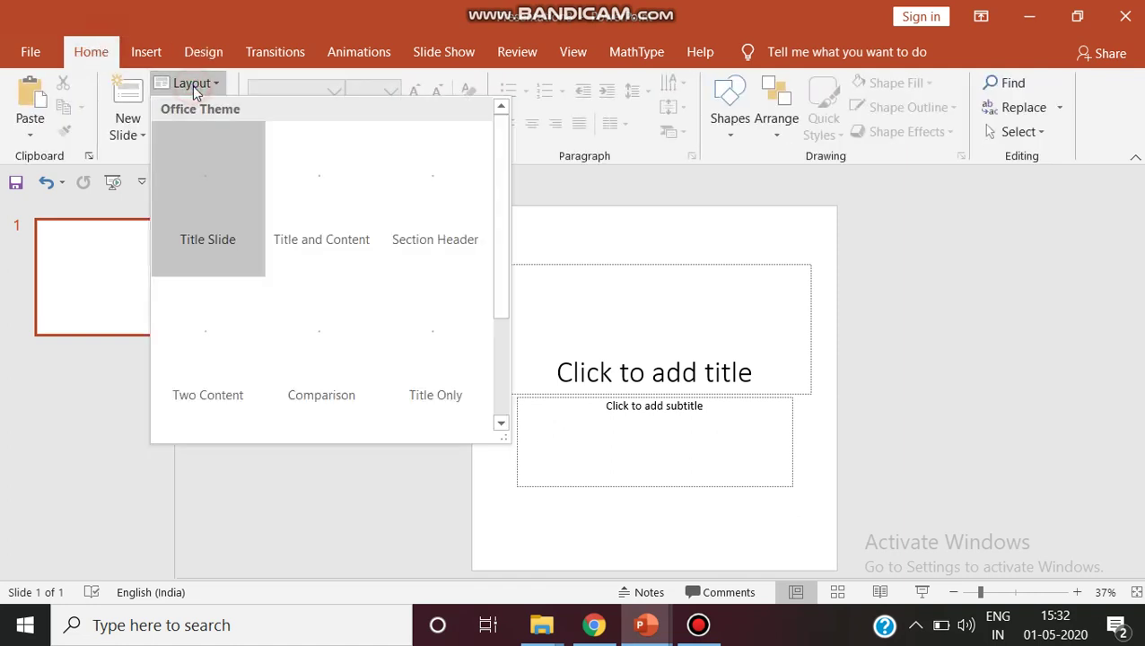
scroll(258, 260, "down", 2)
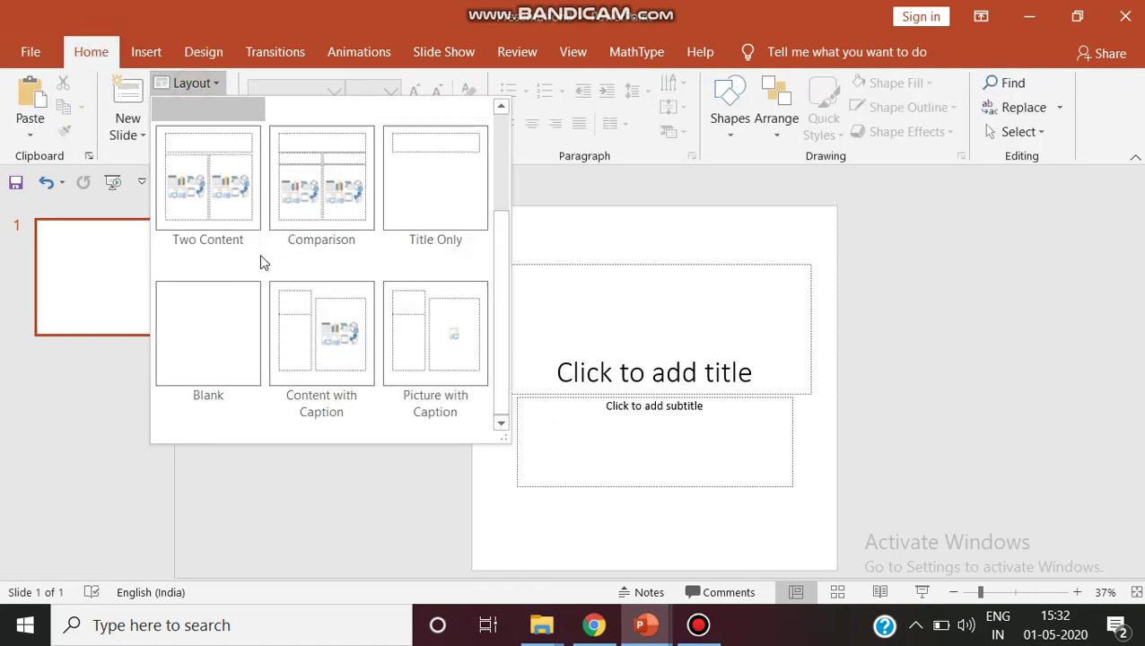
left_click(208, 323)
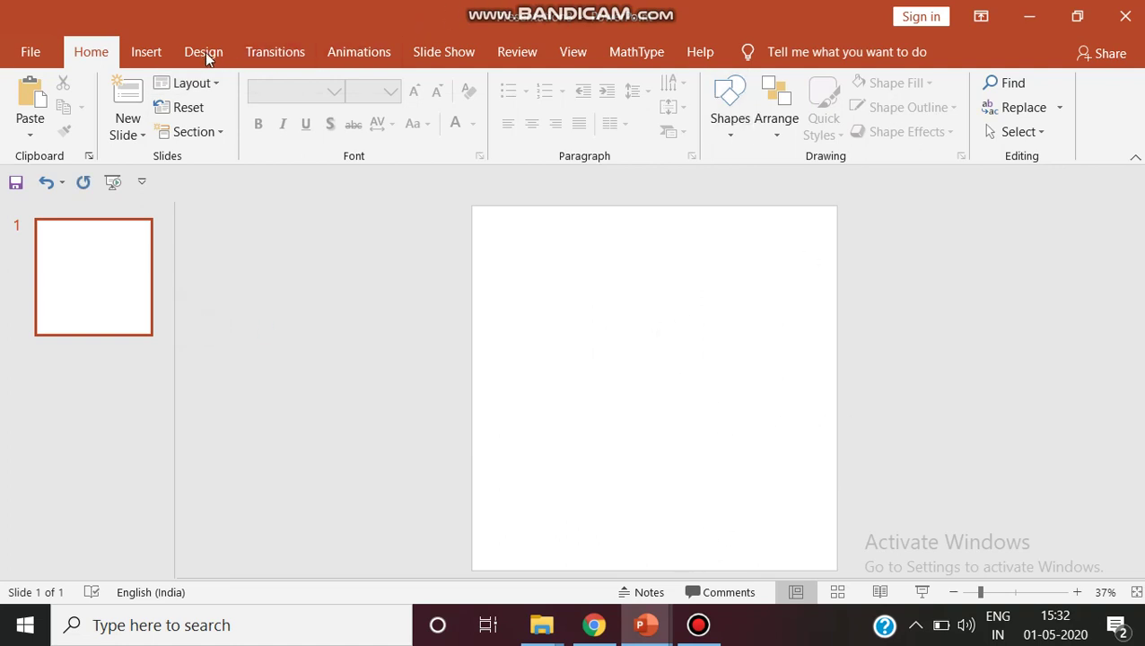
left_click(149, 53)
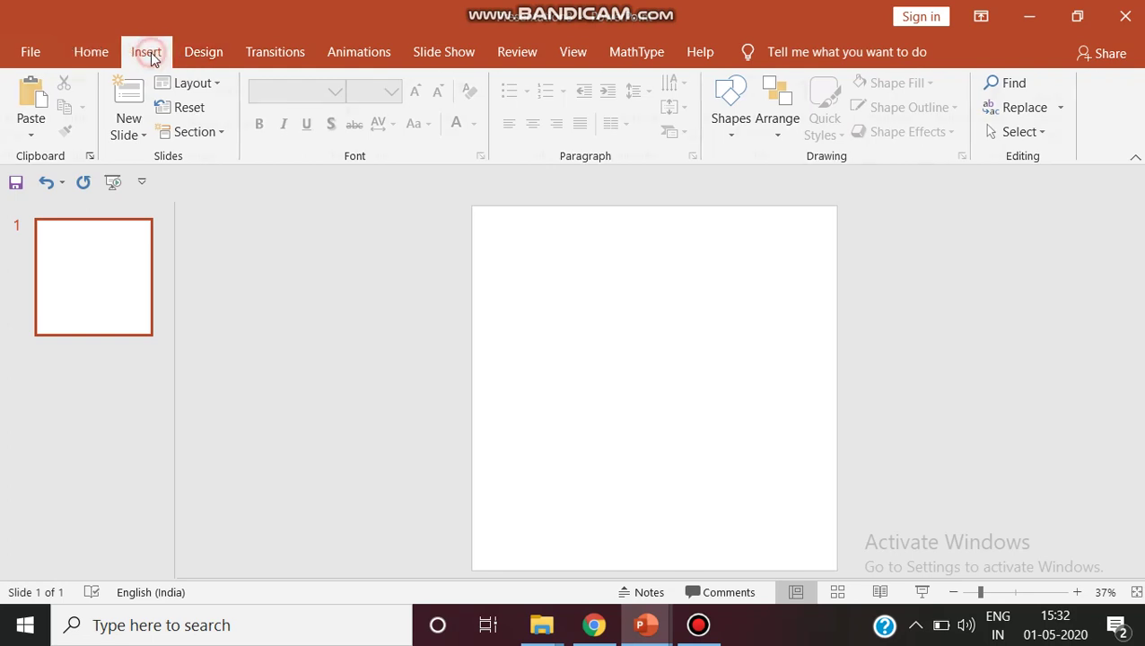
Add an 'AAA COLLEGE' text box near the top of the slide.
left_click(714, 98)
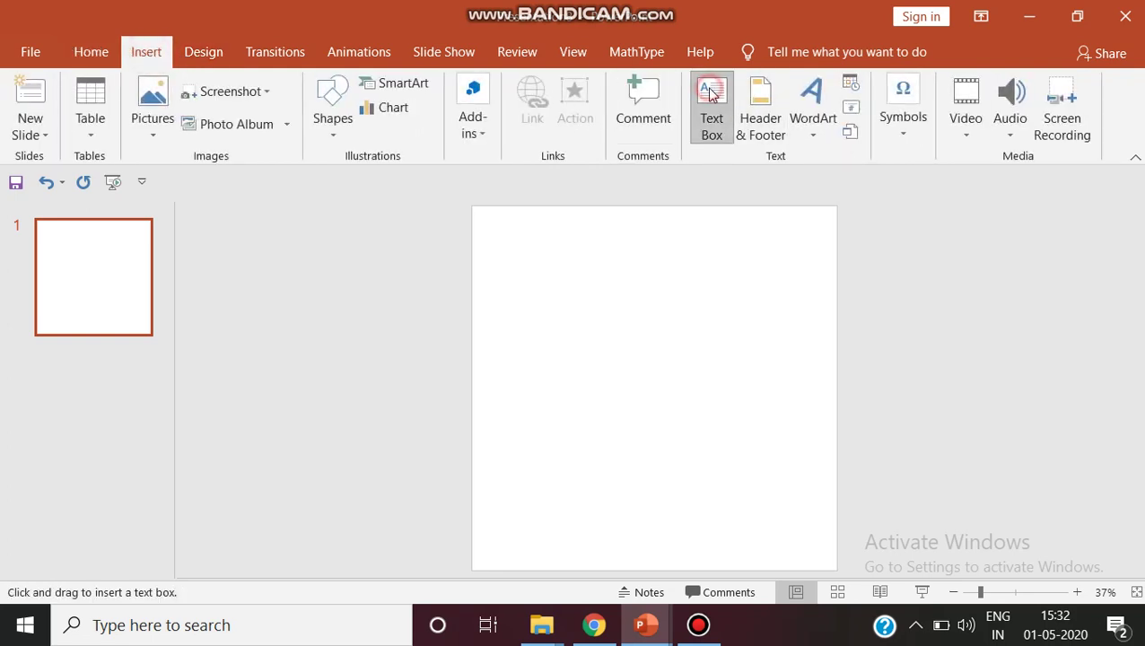
left_click_drag(591, 232, 726, 270)
type("AAA COLL")
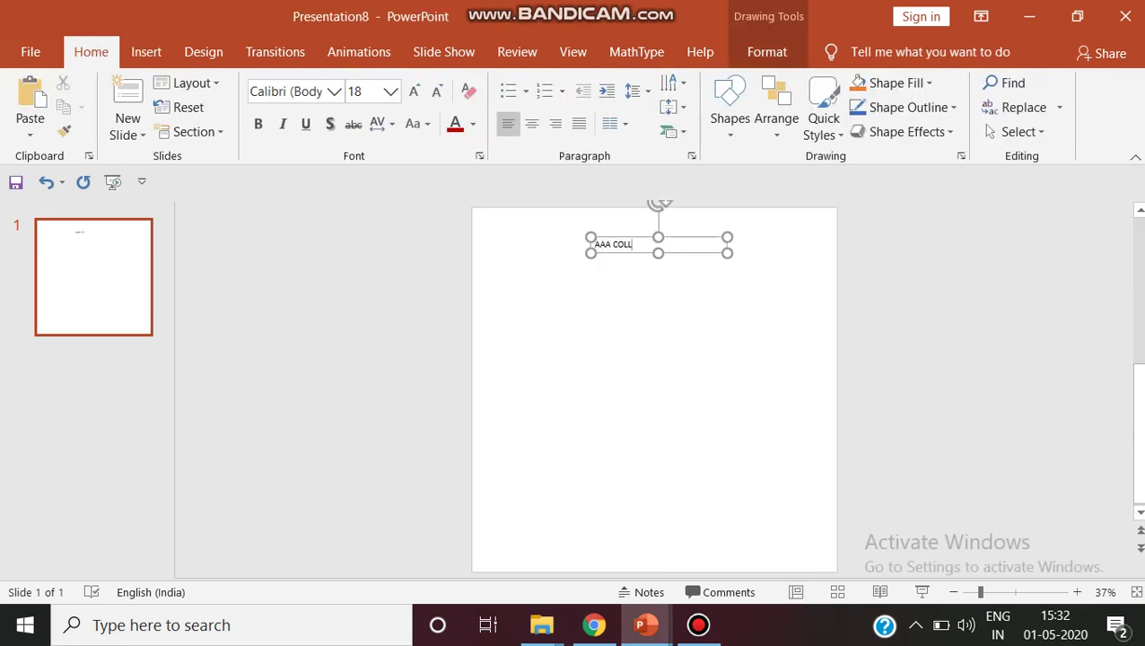
type("EGE")
key("Return")
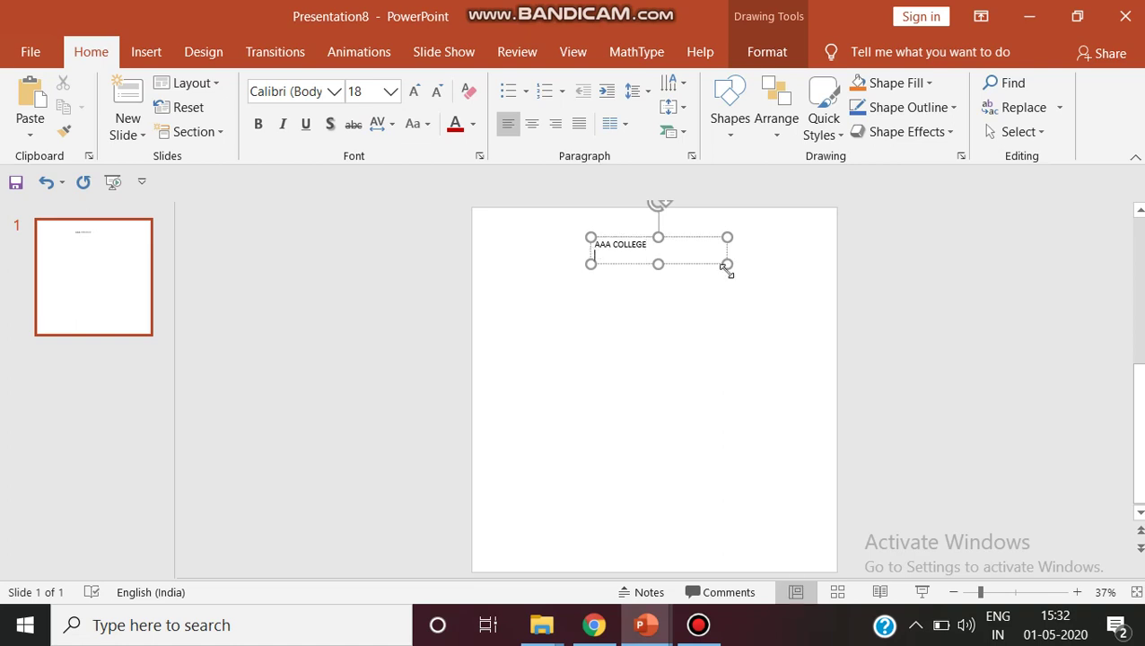
left_click(715, 284)
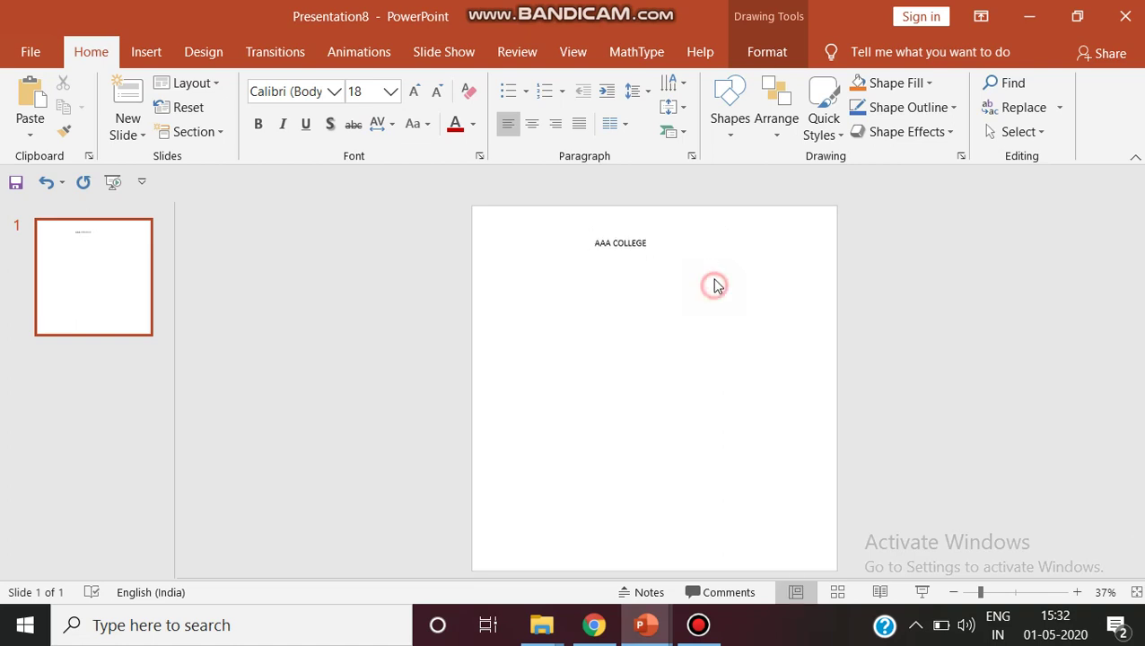
Add a 'Department of' text box below it and shift it slightly left.
left_click(166, 60)
left_click(712, 116)
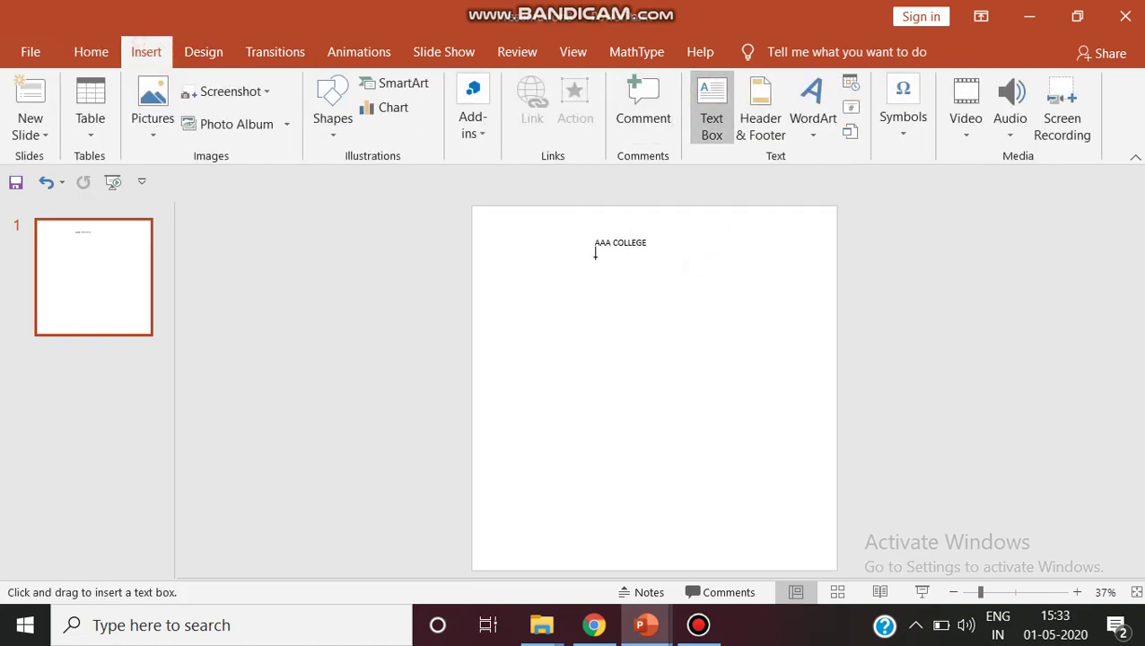
left_click_drag(590, 262, 698, 287)
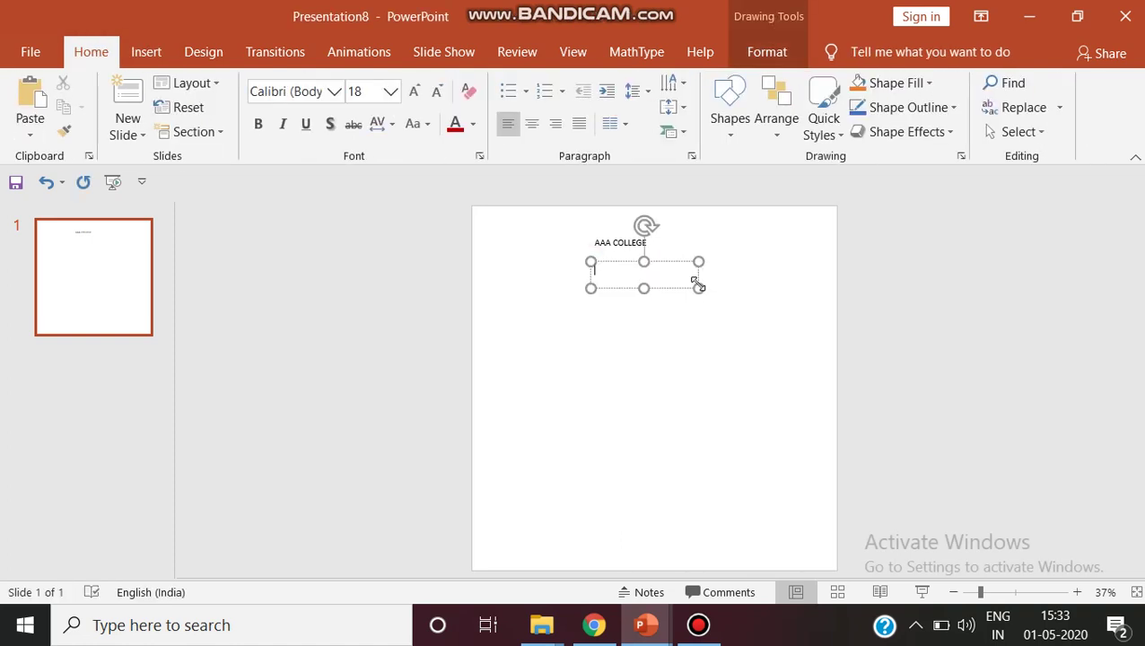
type("Department of")
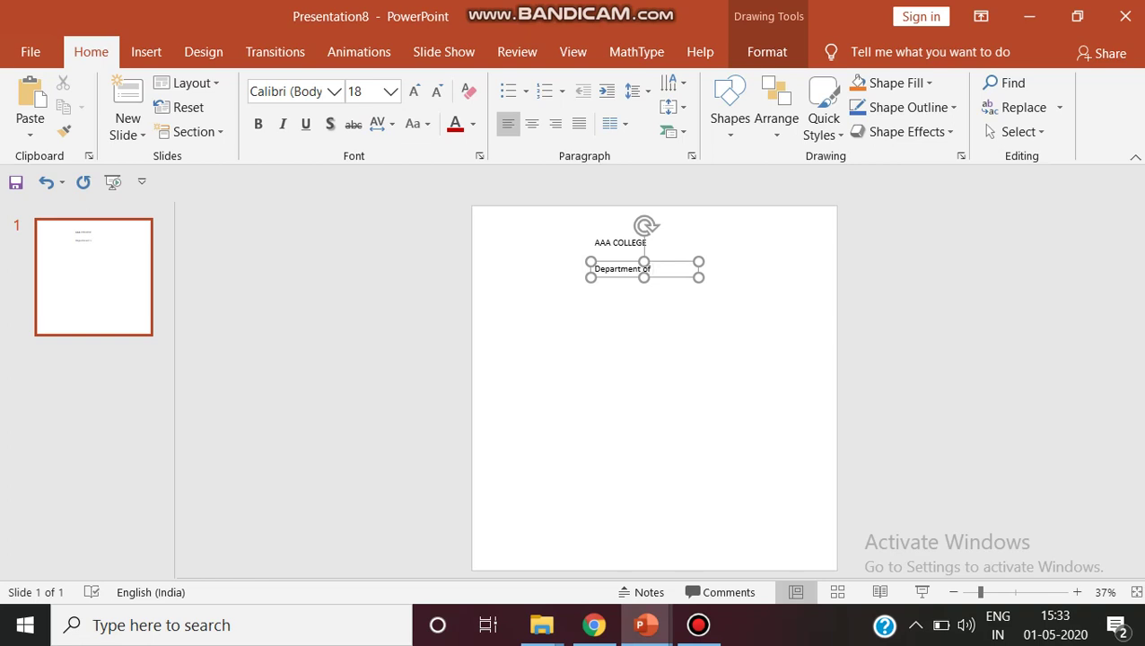
left_click(671, 325)
left_click(615, 269)
left_click_drag(618, 278, 600, 274)
left_click(659, 347)
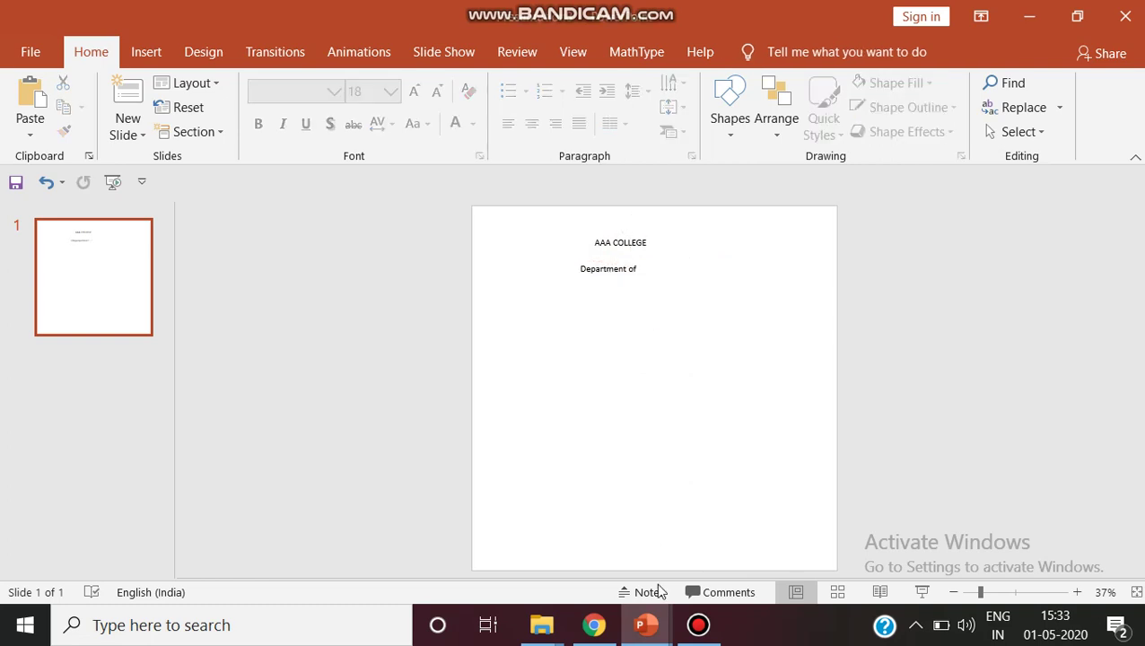
Paste the copied webinar welcome text boxes into the new square presentation.
mouse_move(664, 619)
mouse_move(499, 547)
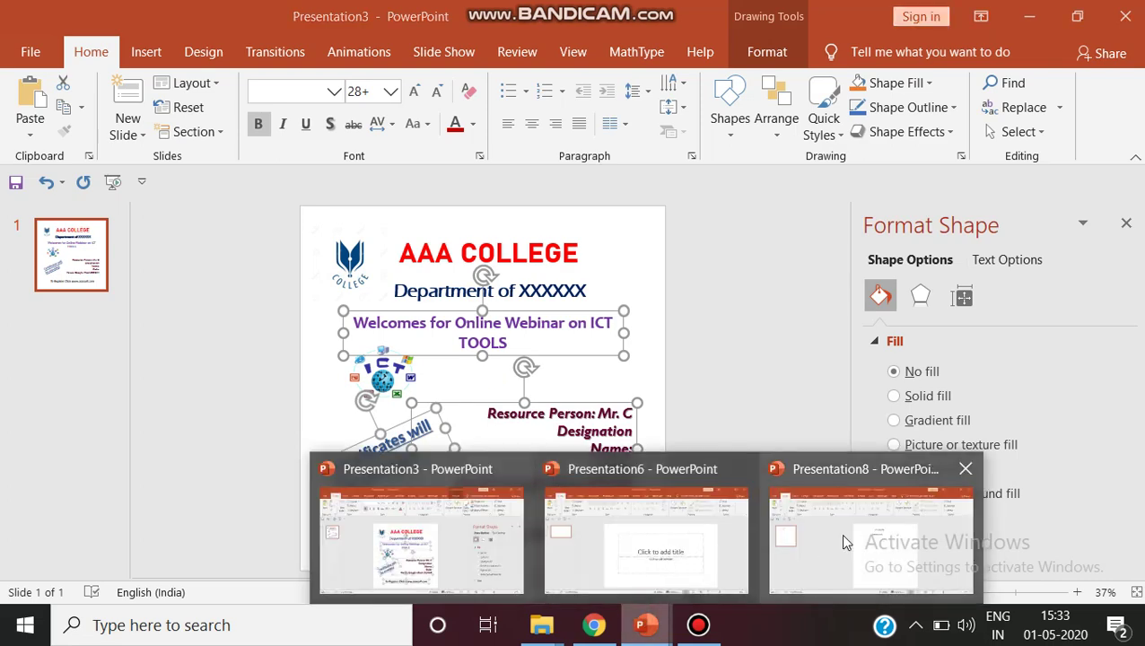
left_click(844, 541)
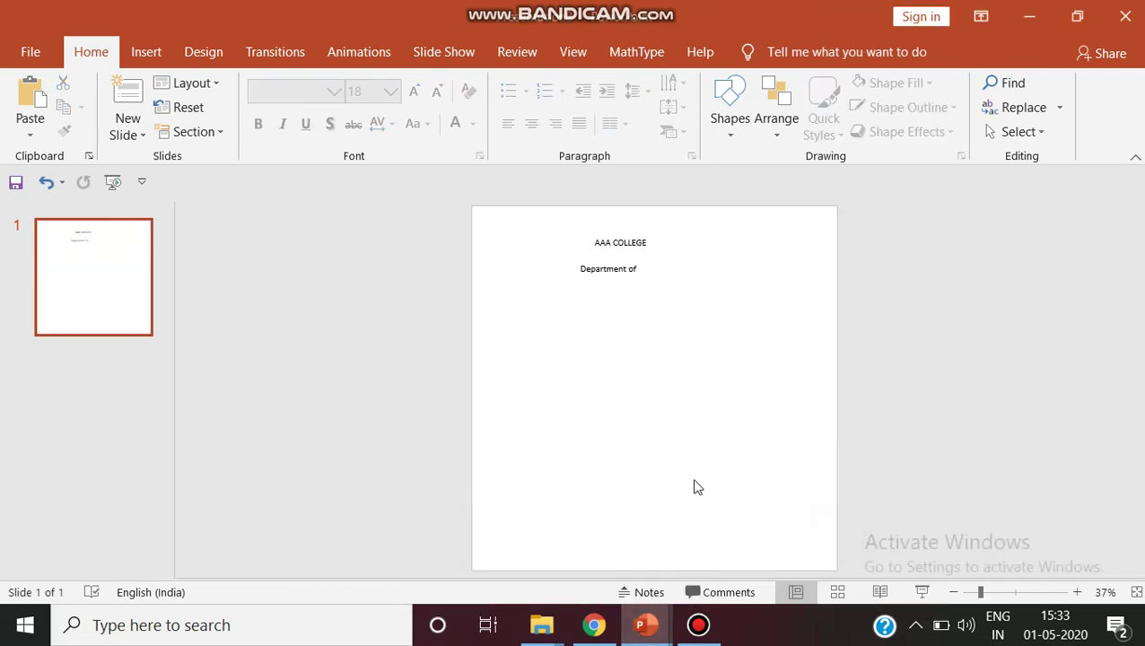
key("ctrl+v")
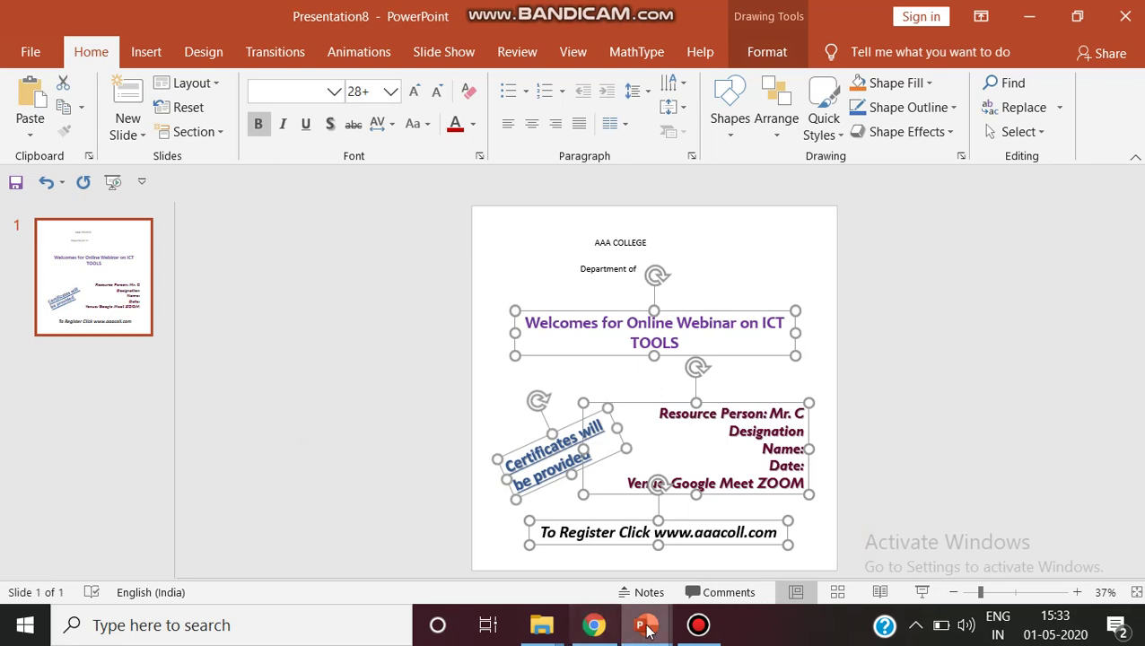
Select the AAA COLLEGE and Department of XXXXXX headings in Presentation3 and return to Presentation8.
mouse_move(646, 625)
left_click(422, 543)
left_click(507, 295)
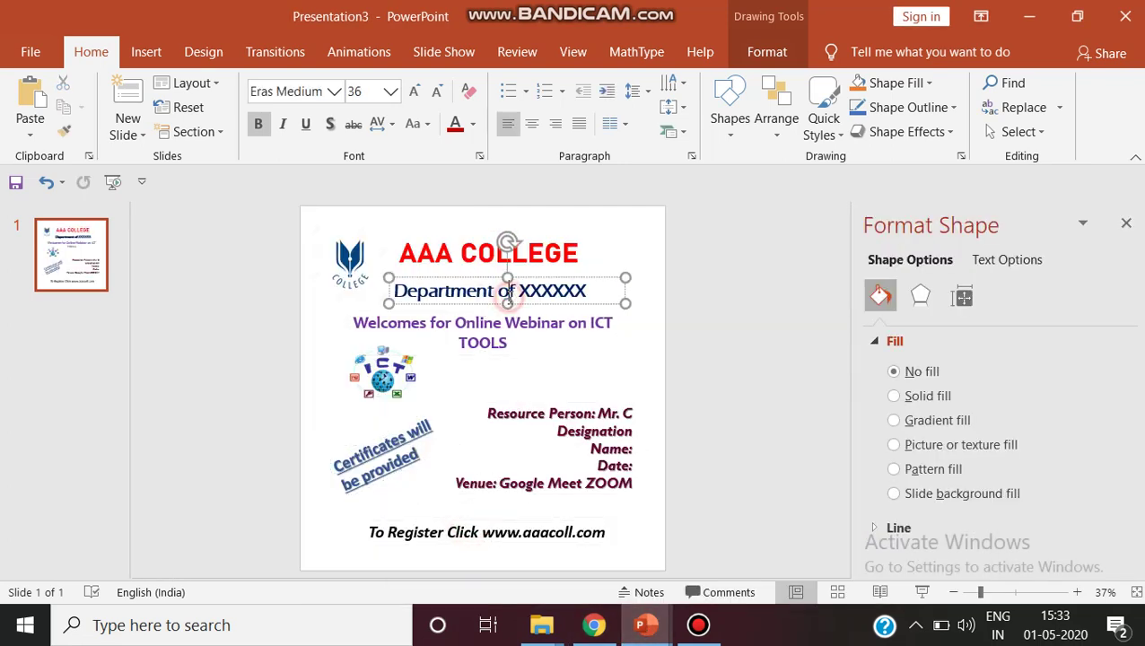
left_click(525, 257, "shift")
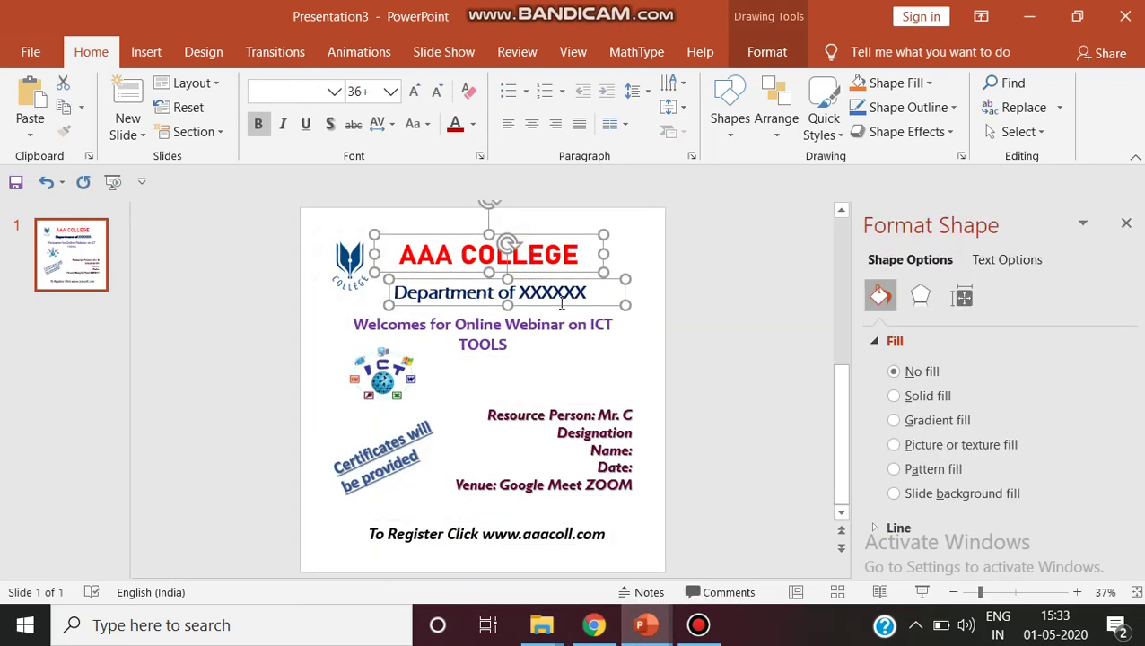
mouse_move(646, 626)
left_click(810, 476)
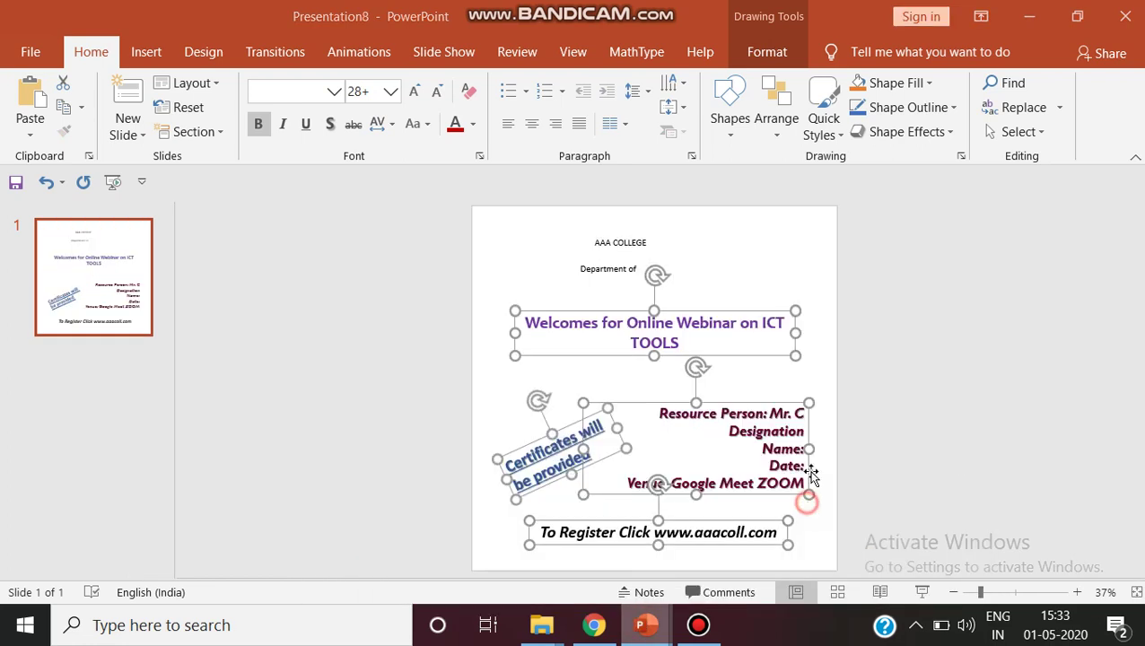
Paste the styled headings and delete the small leftover 'Department of' text.
key("ctrl+v")
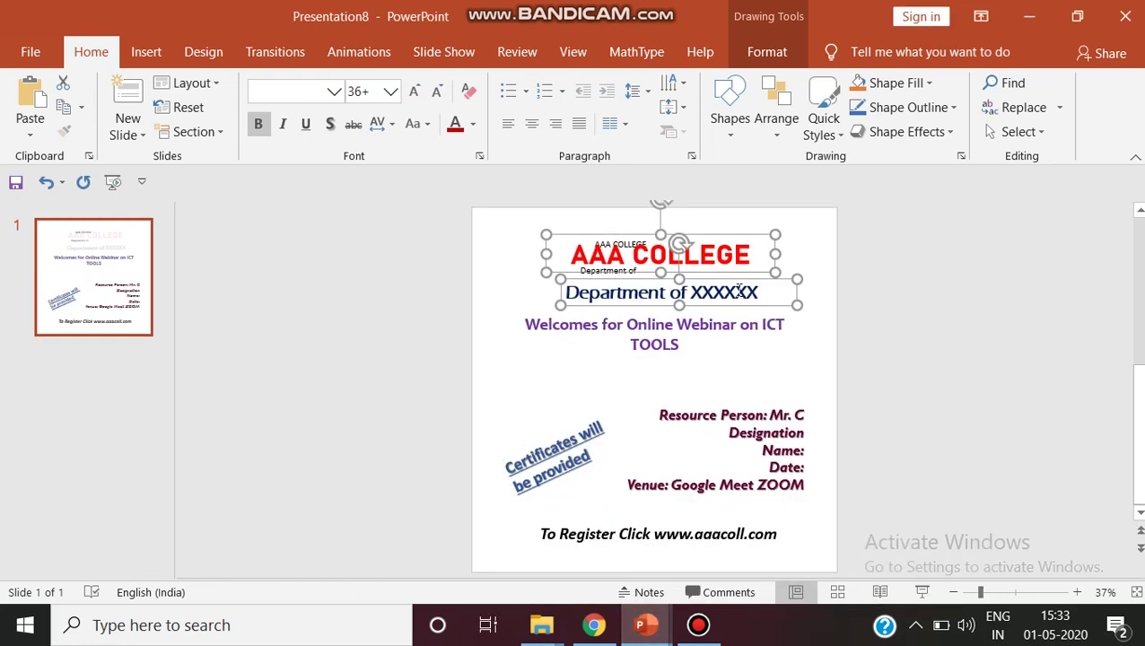
left_click(736, 361)
left_click(607, 269)
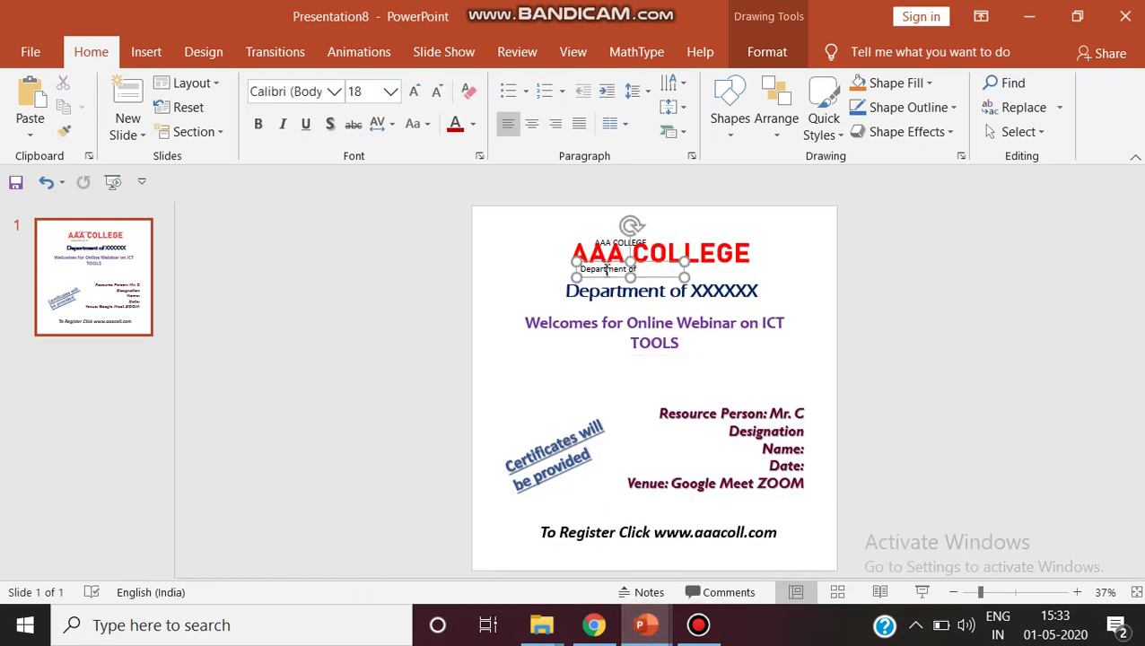
left_click(658, 279)
key("Delete")
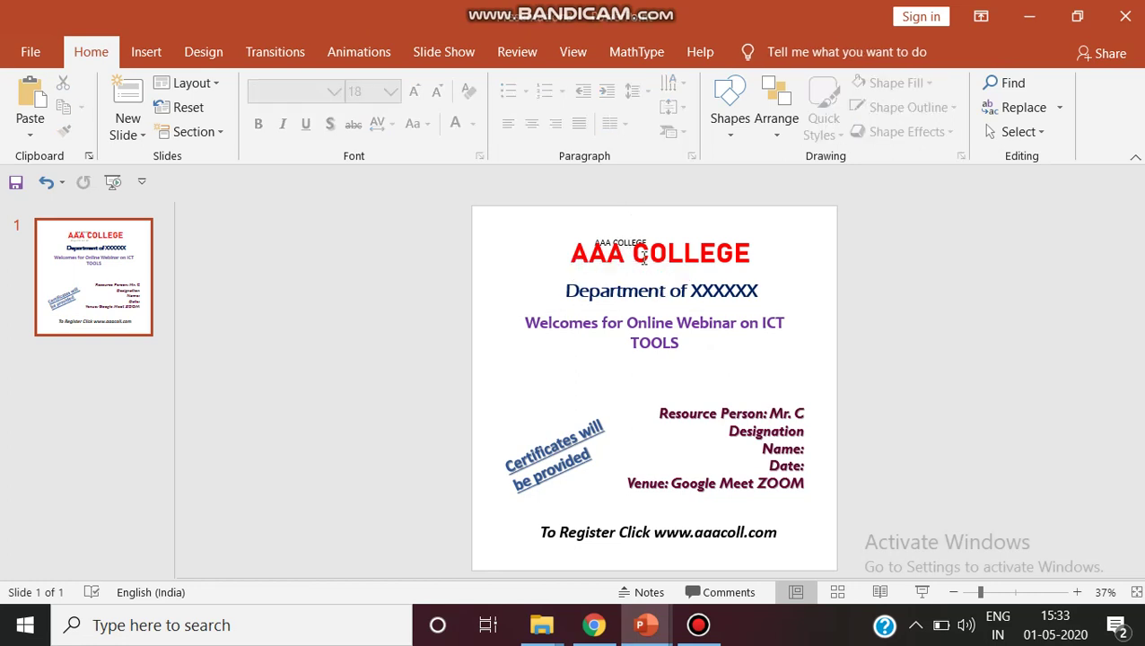
Delete the small leftover 'AAA COLLEGE' text and nudge the large heading into place.
left_click(618, 235)
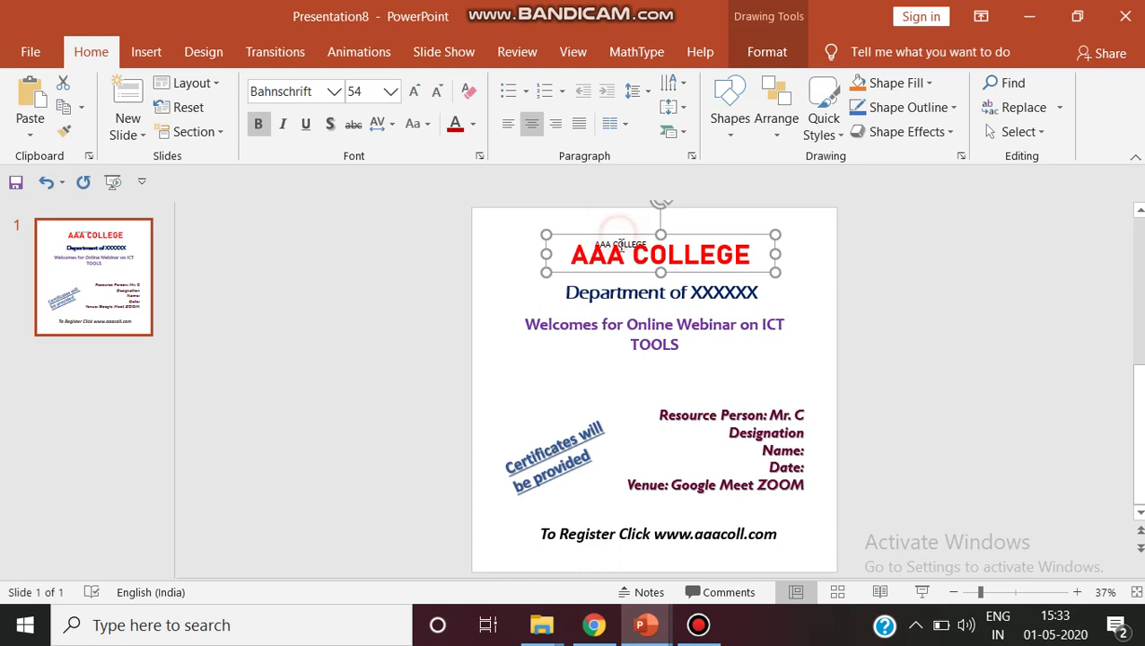
left_click_drag(626, 274, 627, 279)
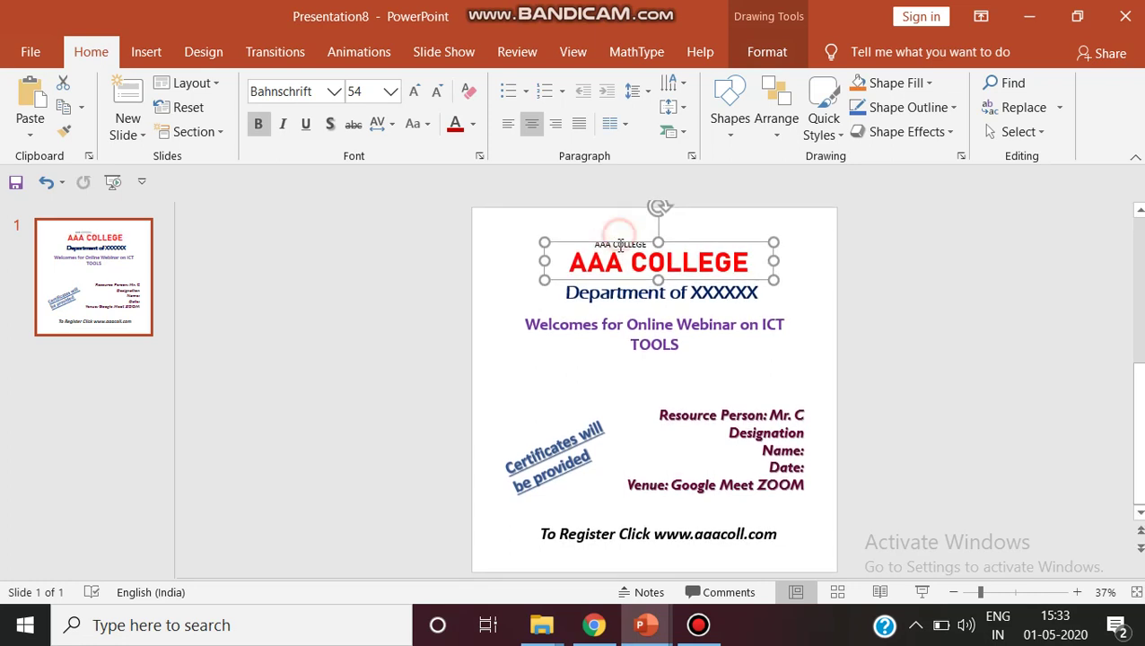
left_click(622, 262)
left_click(619, 244)
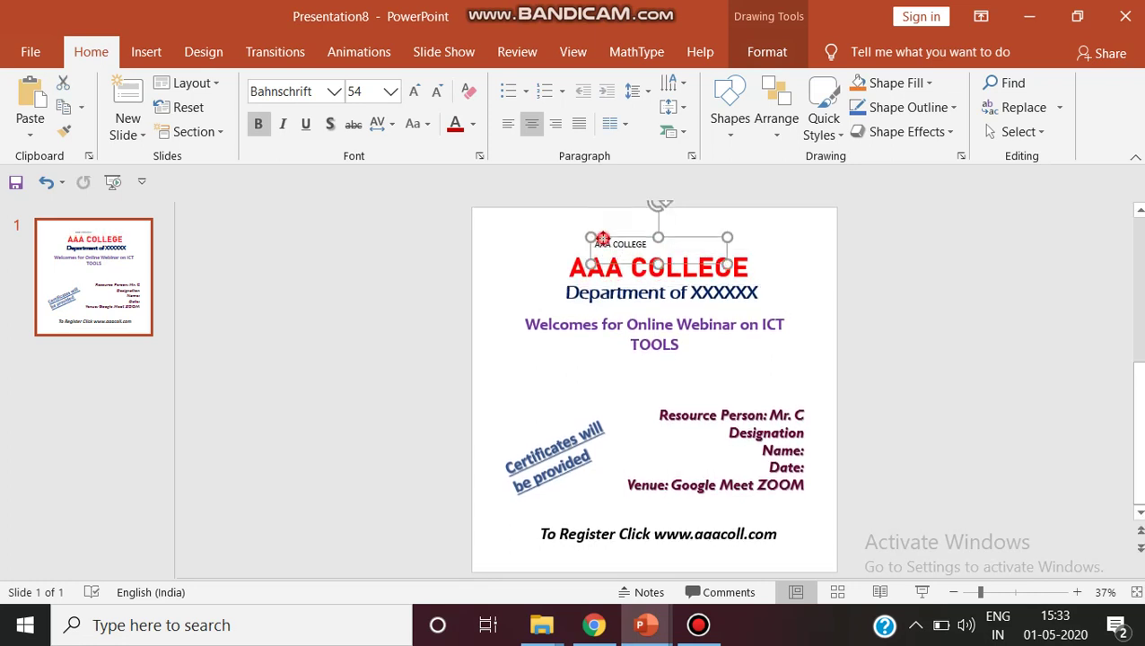
left_click(619, 244)
key("Delete")
left_click(647, 284)
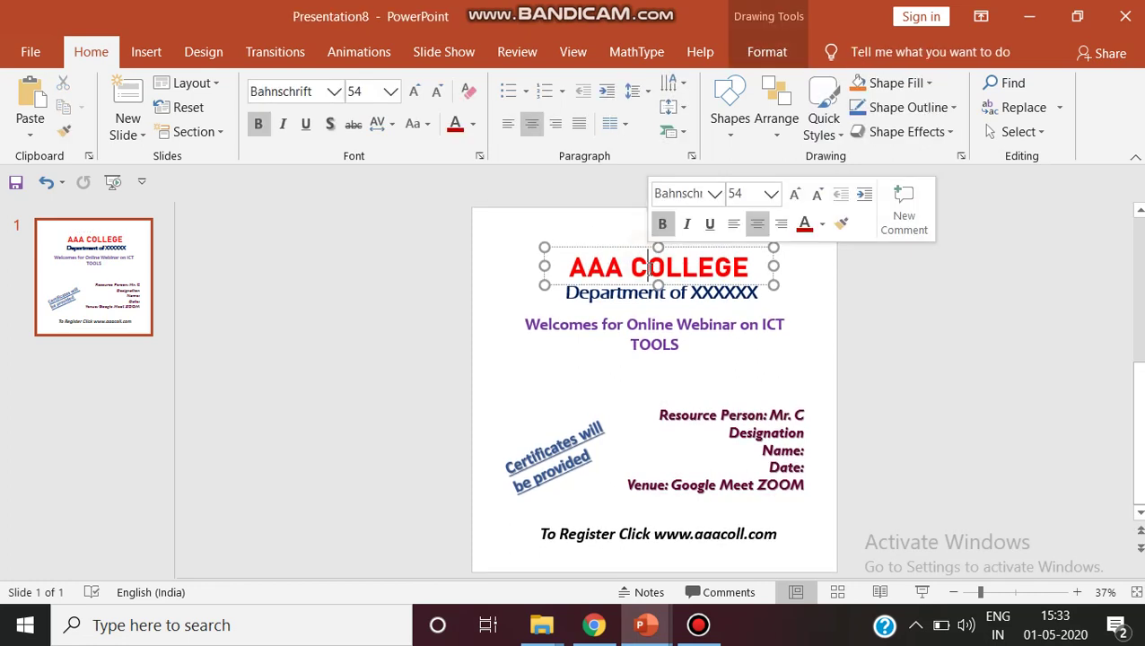
left_click_drag(648, 283, 648, 278)
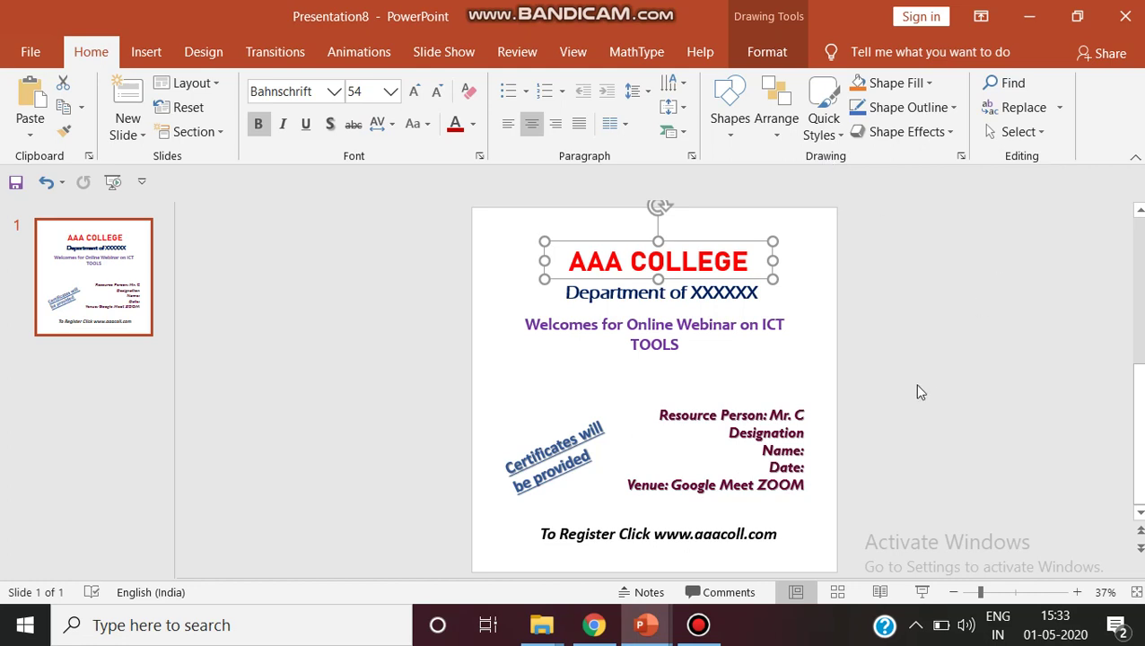
left_click(524, 410)
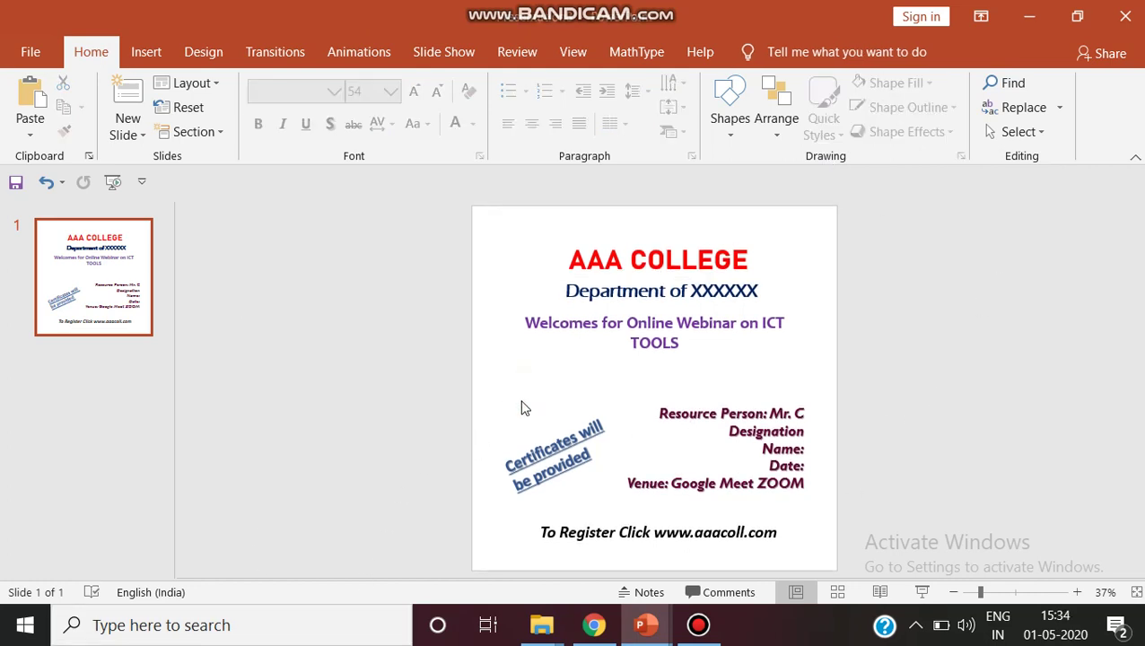
Fill the slide background with the 6iy5Enb5T blue-wave picture.
right_click(524, 410)
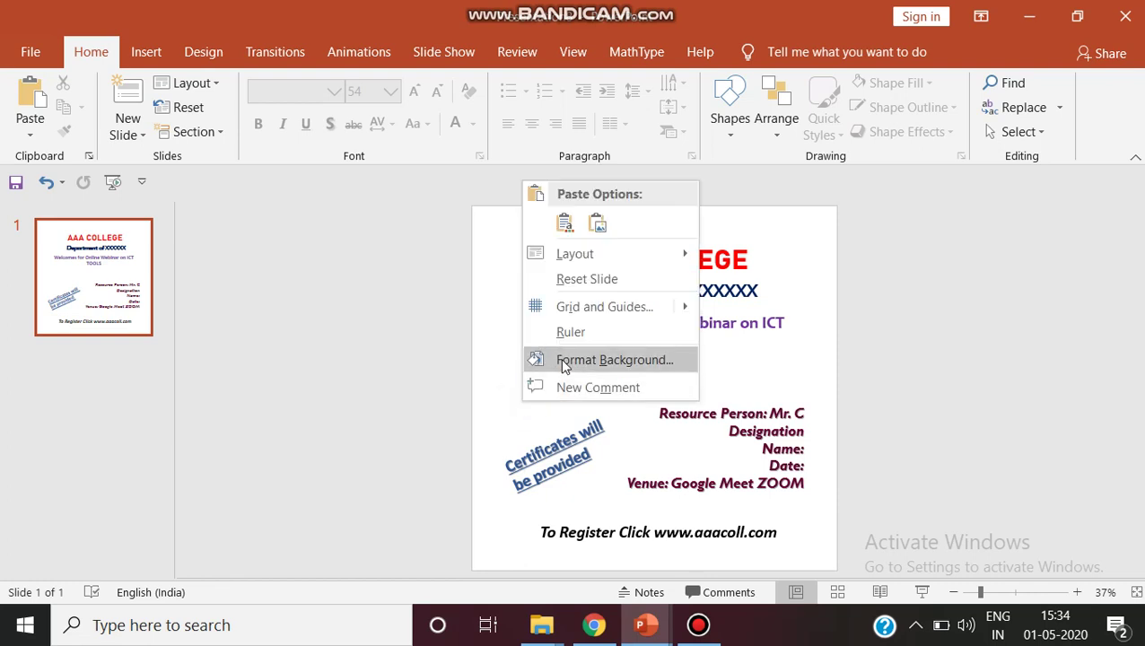
key("Escape")
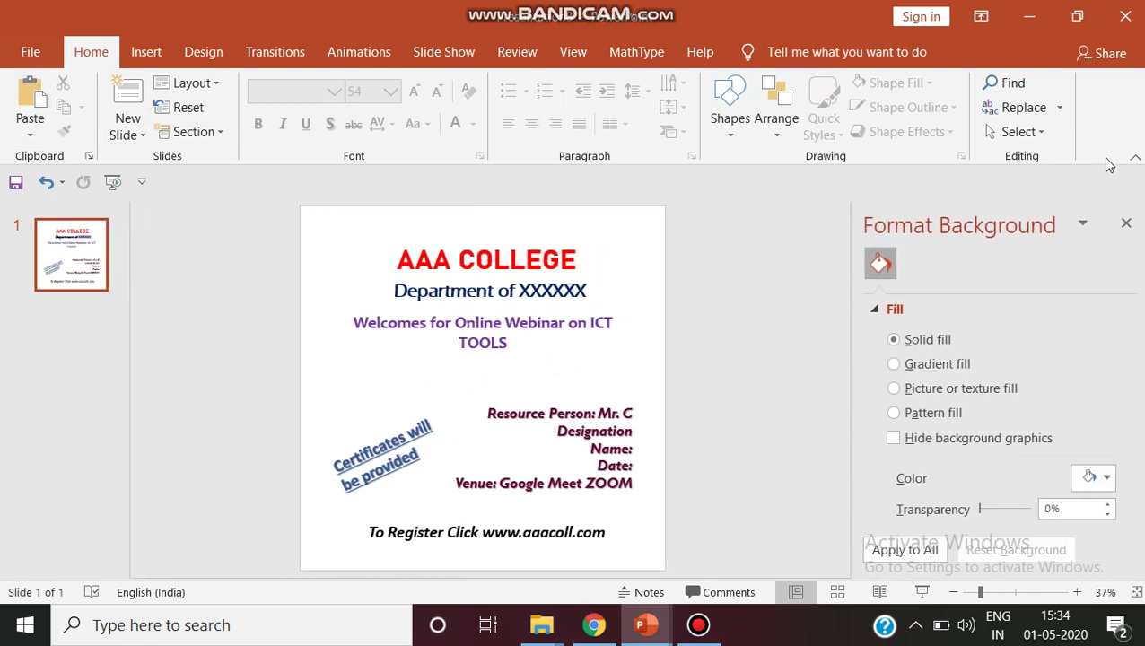
left_click(1127, 224)
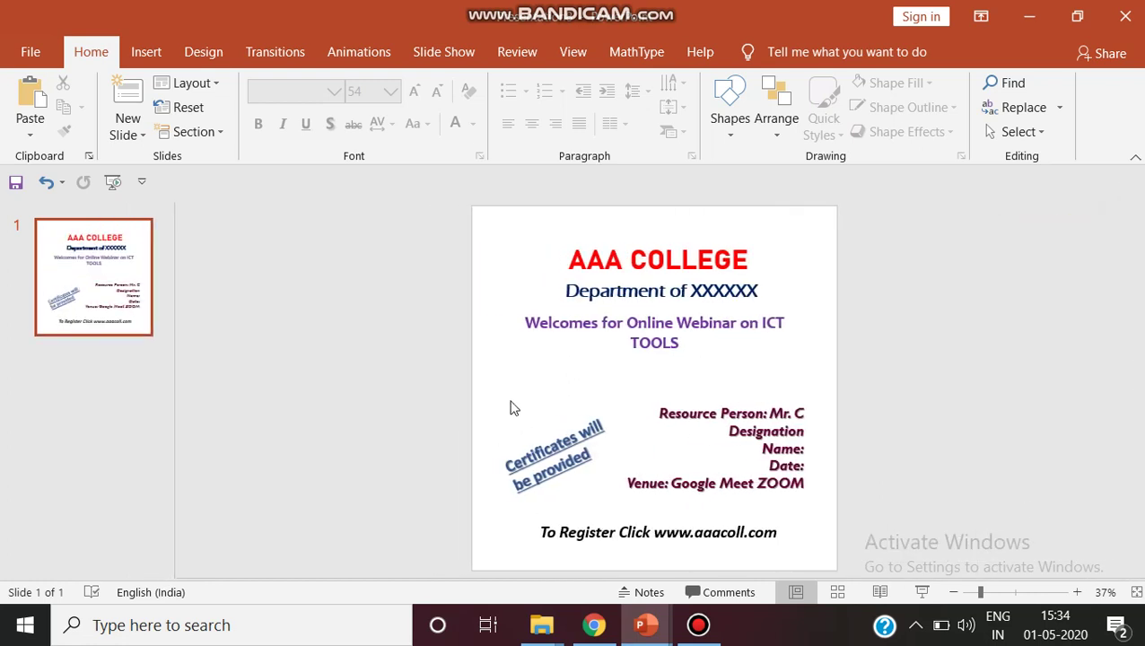
right_click(513, 408)
left_click(563, 360)
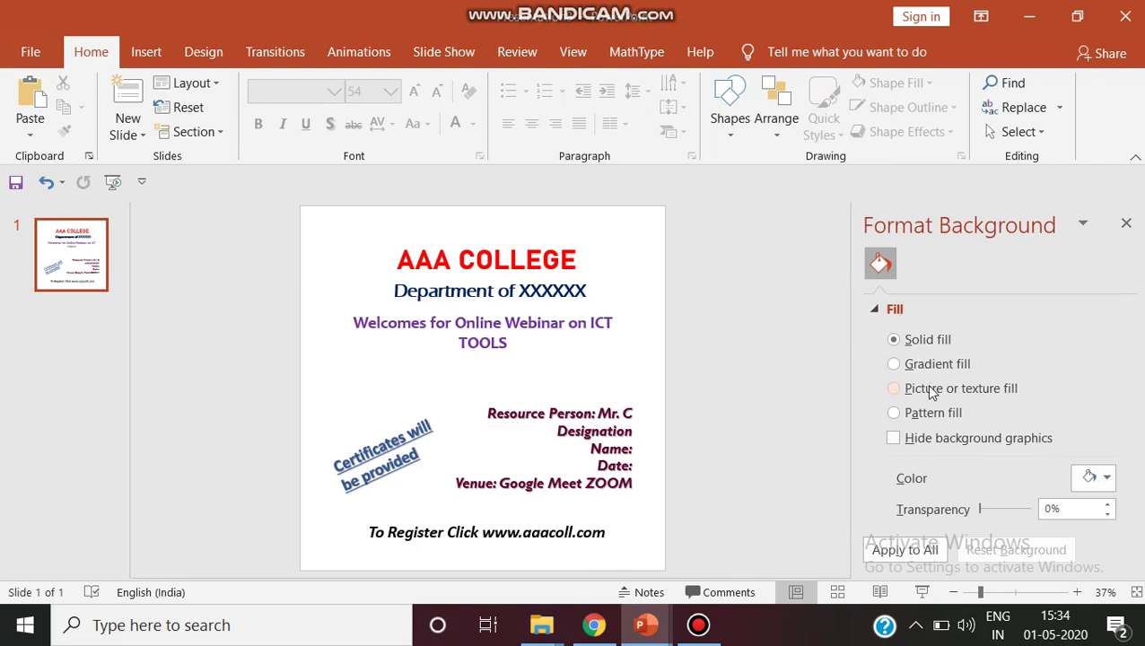
left_click(895, 389)
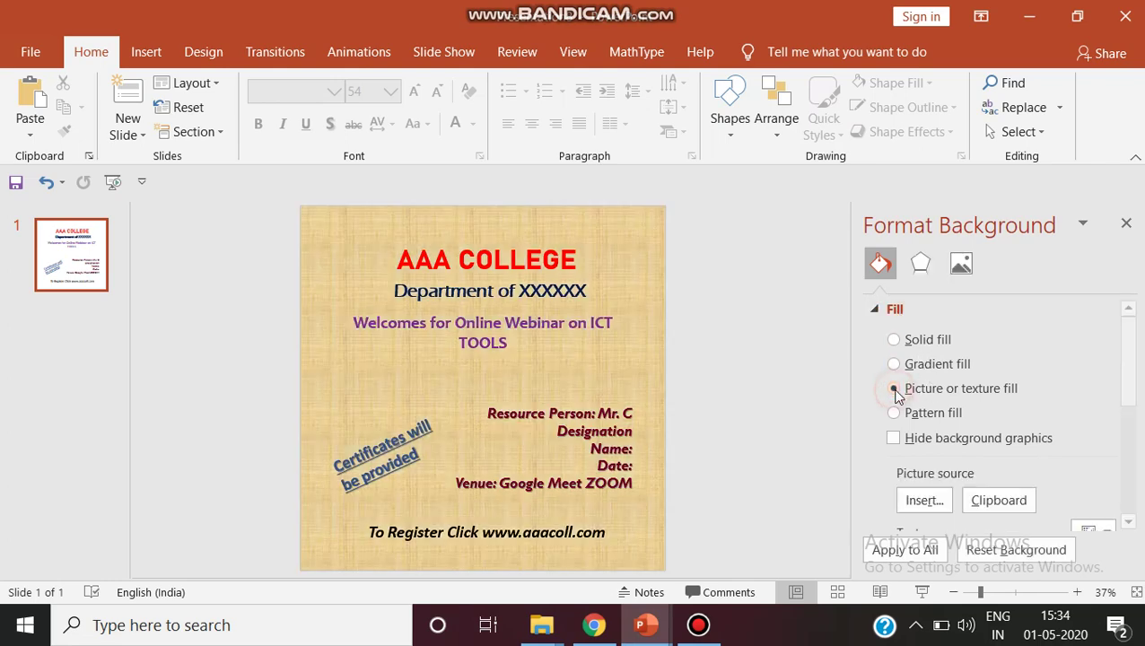
left_click(925, 504)
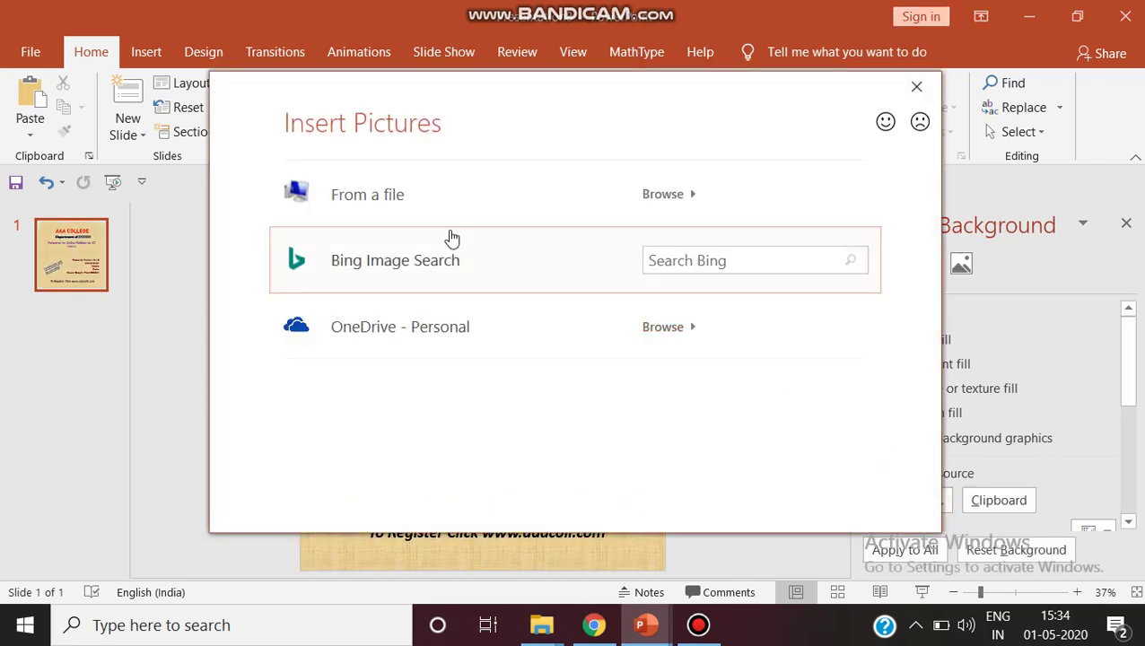
left_click(346, 187)
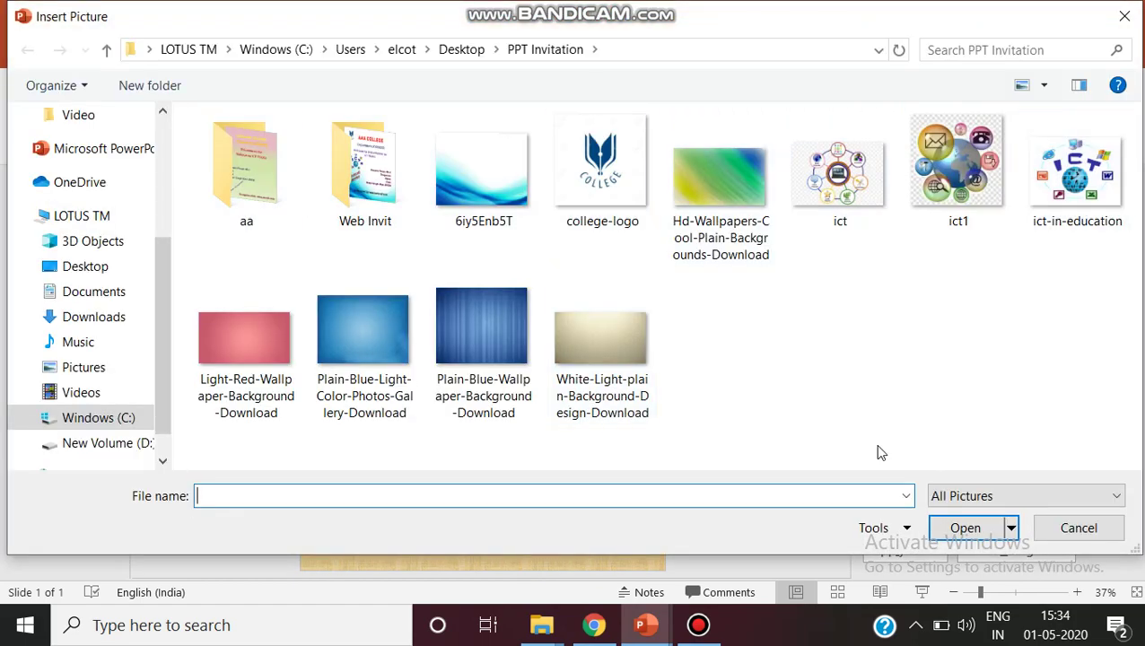
double_click(479, 165)
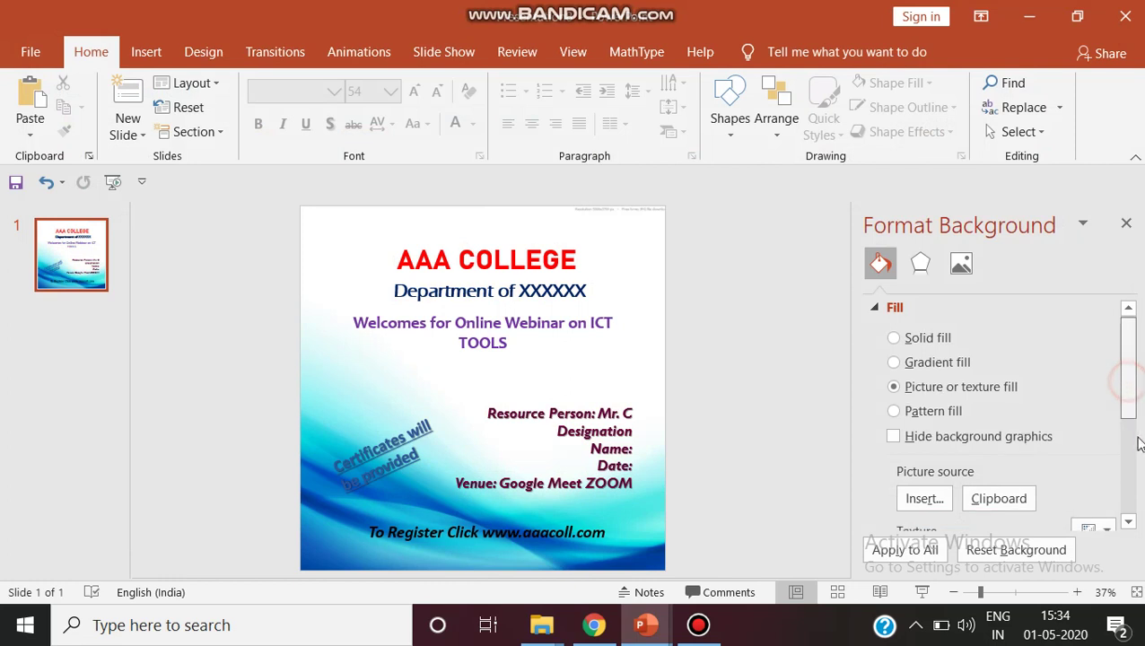
Set the background picture's top offset to -2% and bottom offset to -9%.
left_click_drag(1131, 388, 1140, 503)
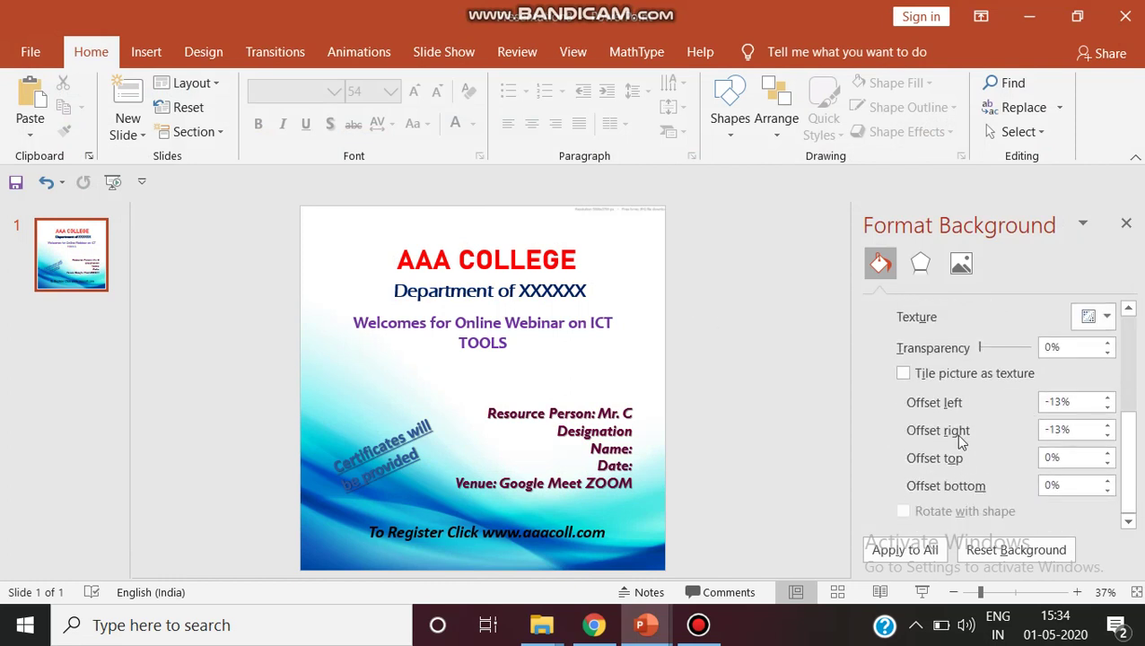
left_click(1109, 465)
left_click(1109, 465)
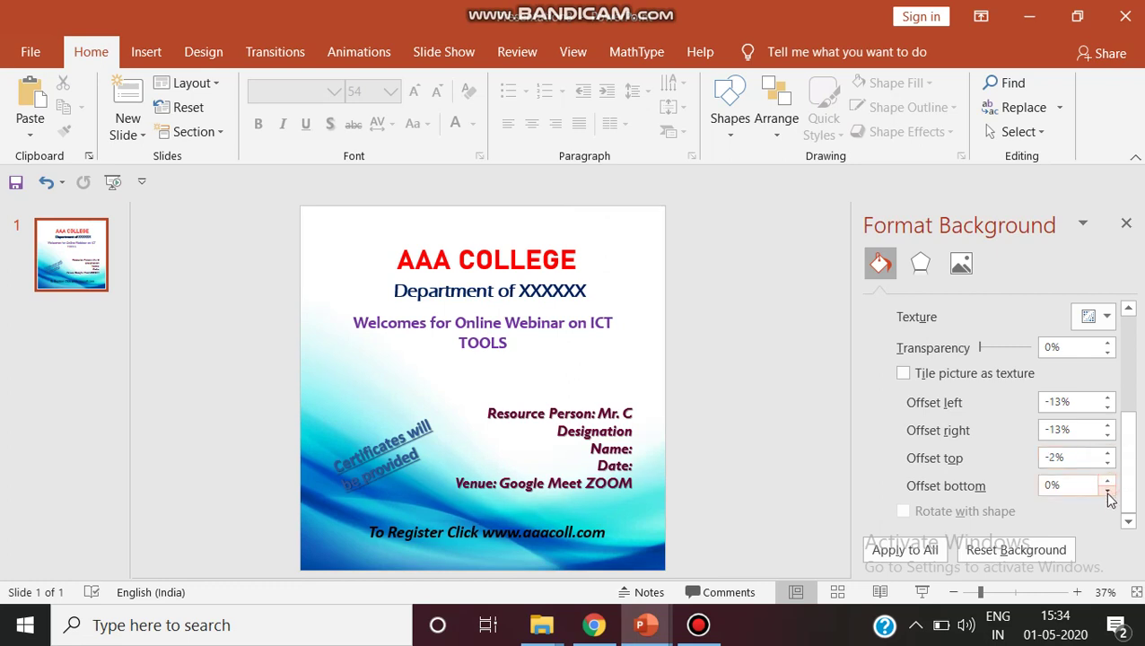
left_click(1108, 492)
left_click(1108, 492)
left_click(1108, 492)
left_click(1108, 492)
left_click(1108, 491)
left_click(1108, 491)
left_click(1108, 492)
left_click(1107, 493)
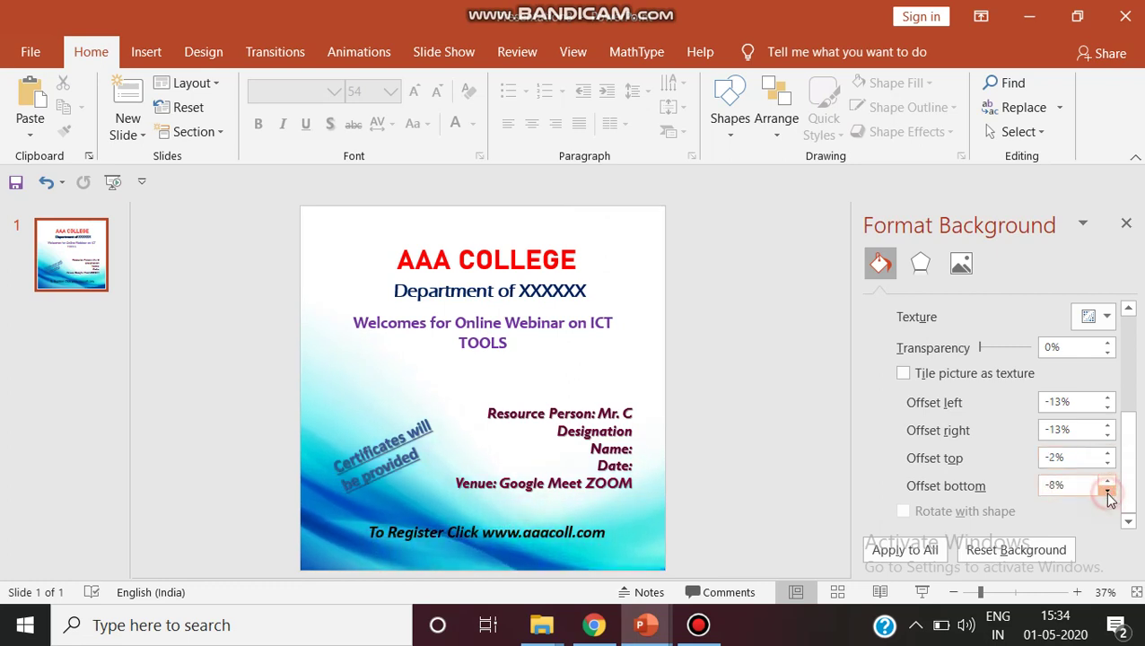
left_click(1108, 492)
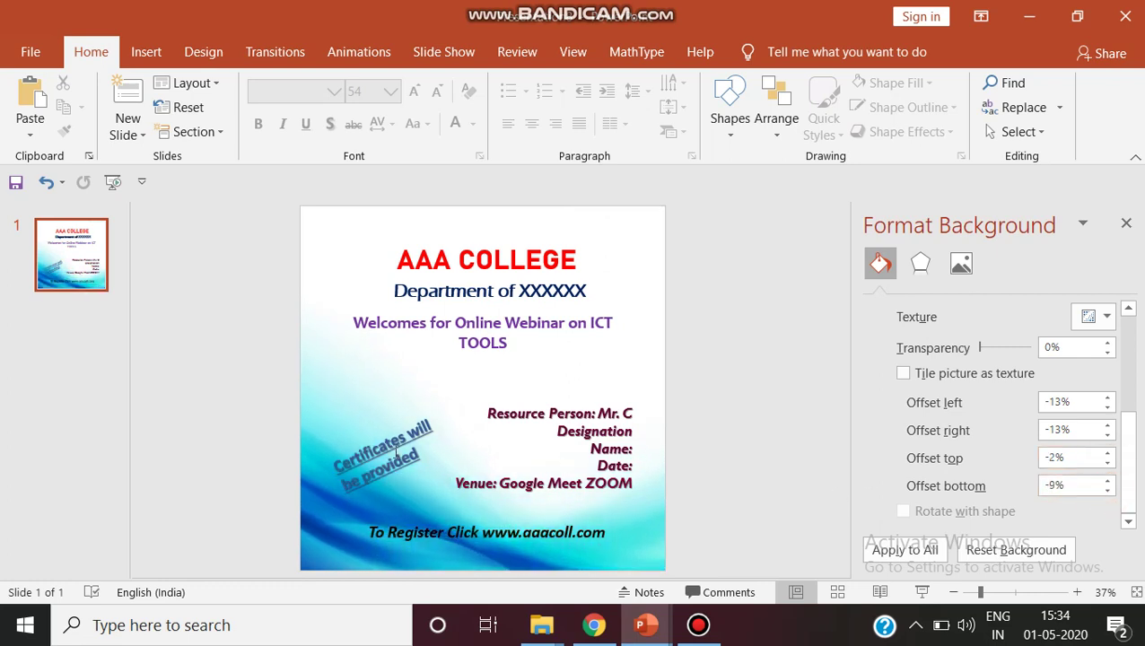
left_click(347, 464)
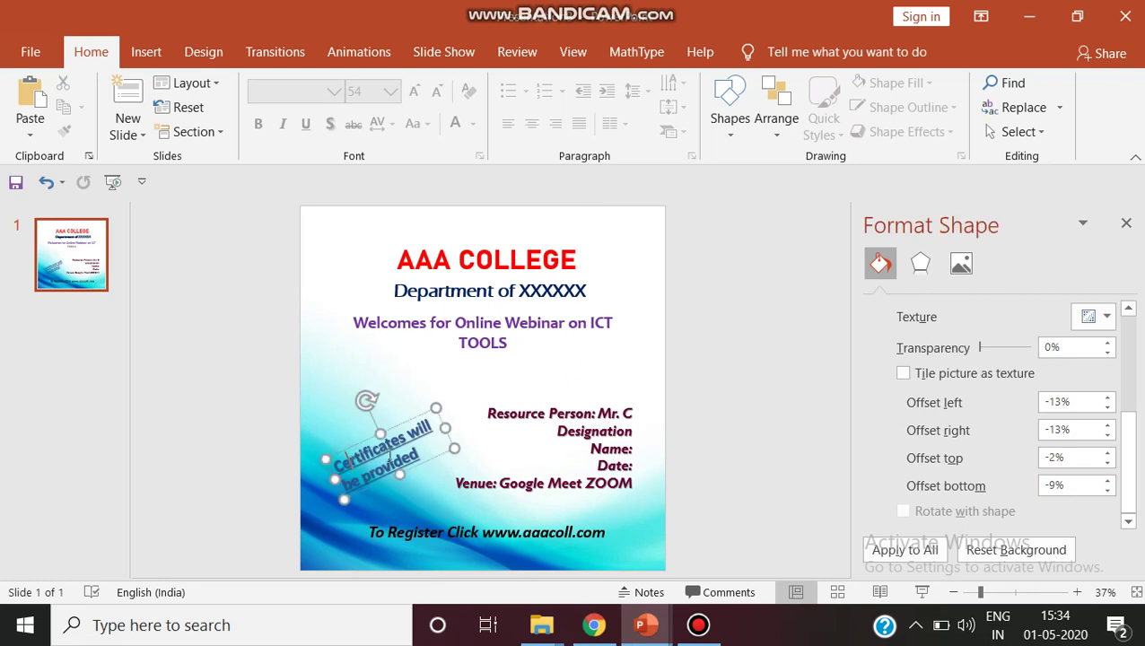
Color the 'Certificates will be provided' text red and drag it toward the bottom-left.
left_click_drag(341, 462, 422, 449)
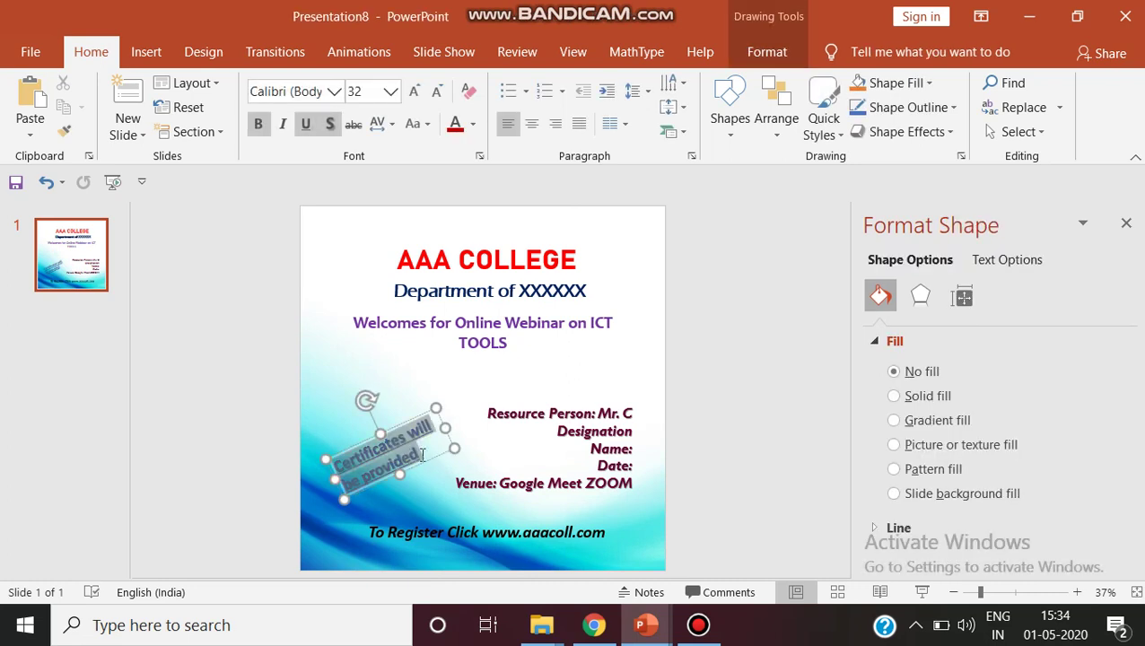
left_click(456, 128)
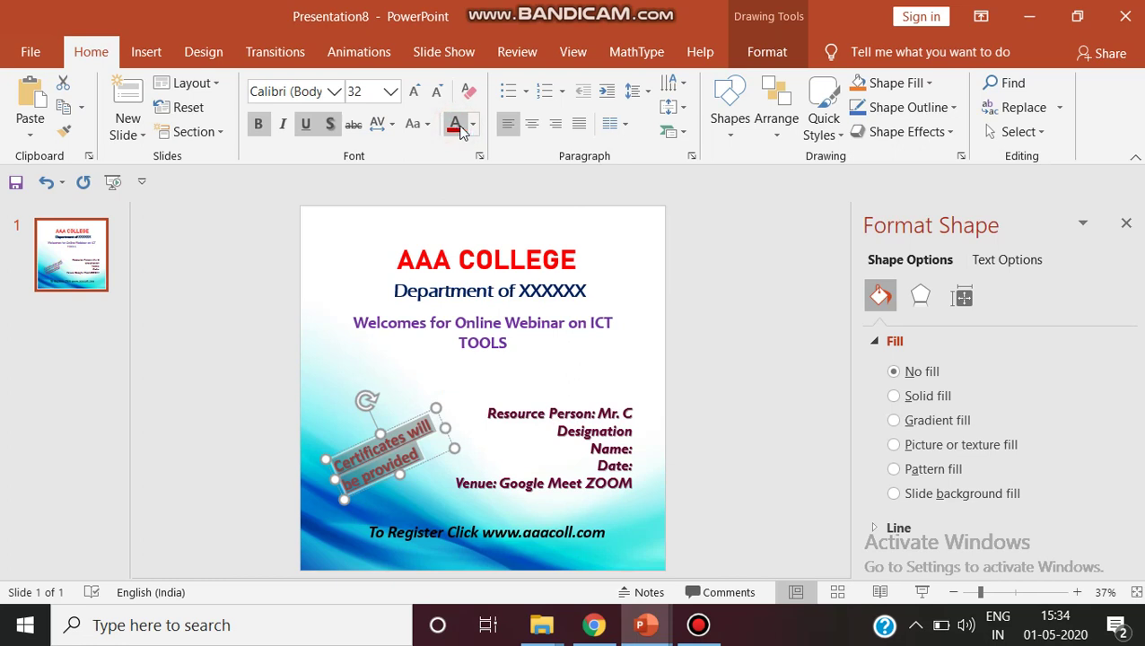
left_click(550, 356)
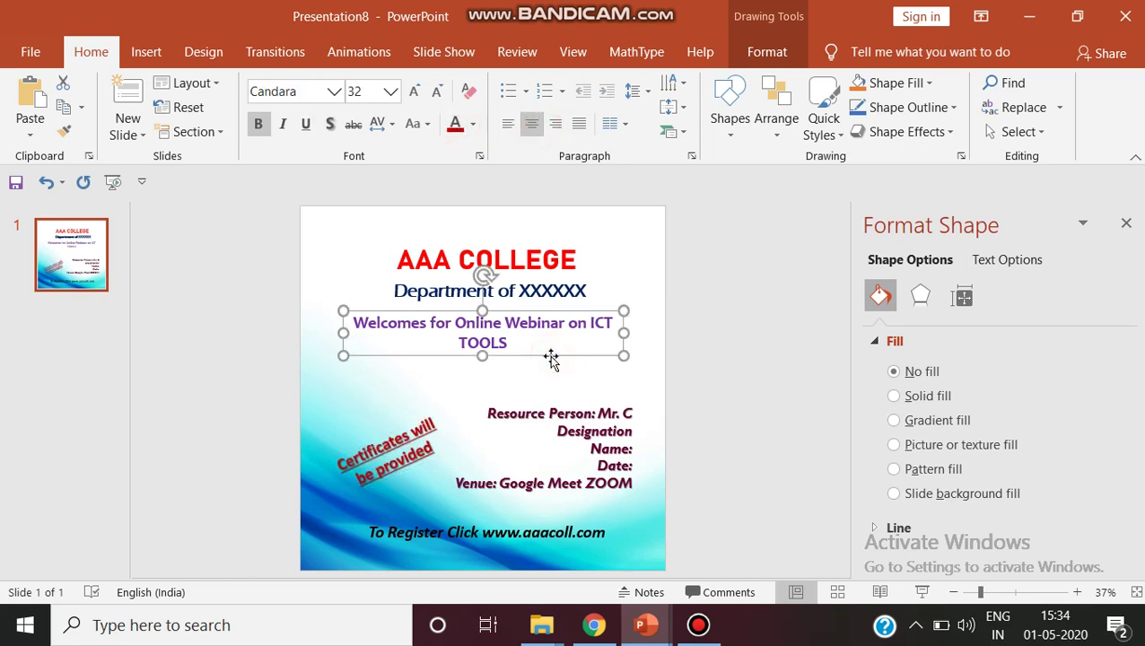
left_click(584, 556)
left_click(363, 492)
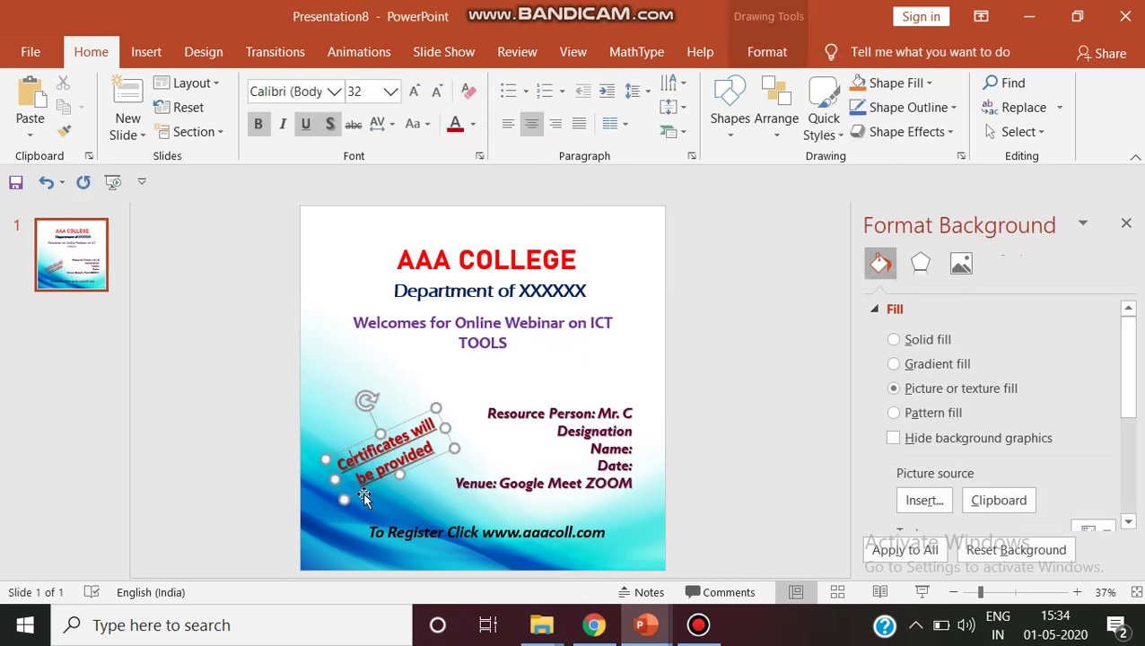
left_click_drag(364, 492, 350, 520)
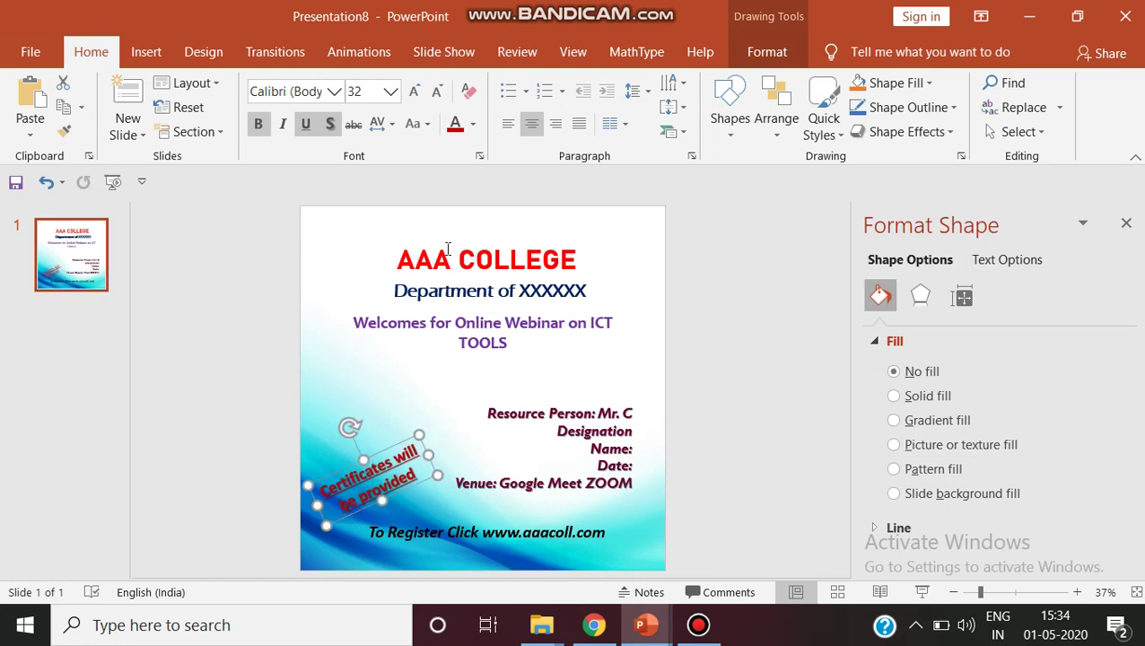
left_click(144, 53)
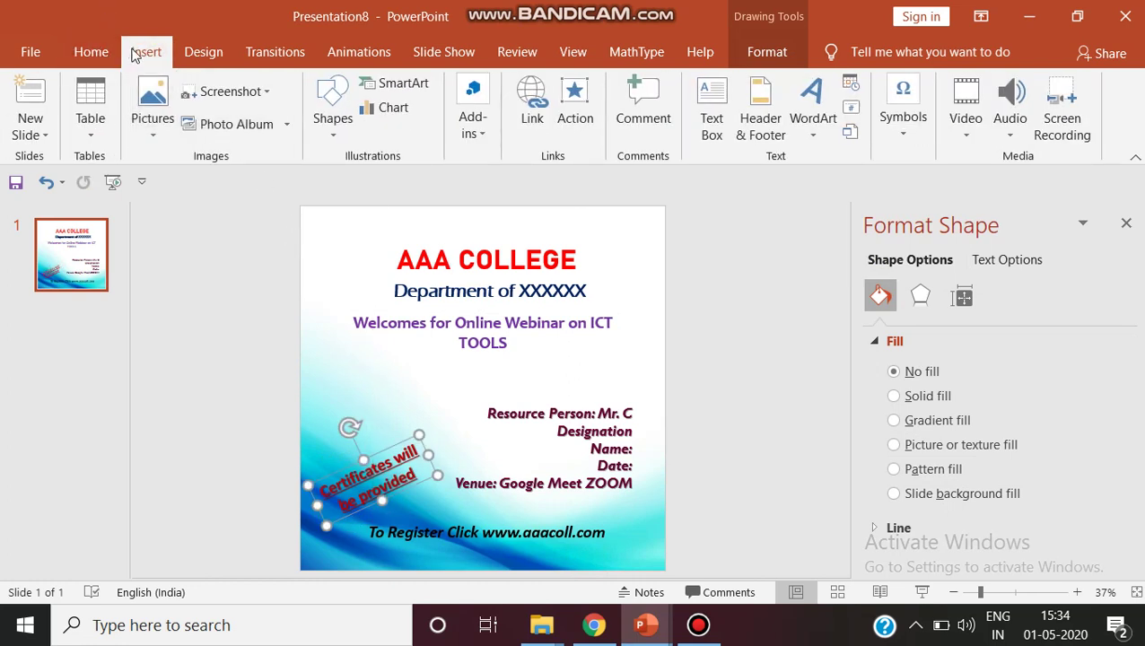
Insert the college-logo picture and drag it to the top-left corner beside AAA COLLEGE.
left_click(145, 126)
left_click(176, 185)
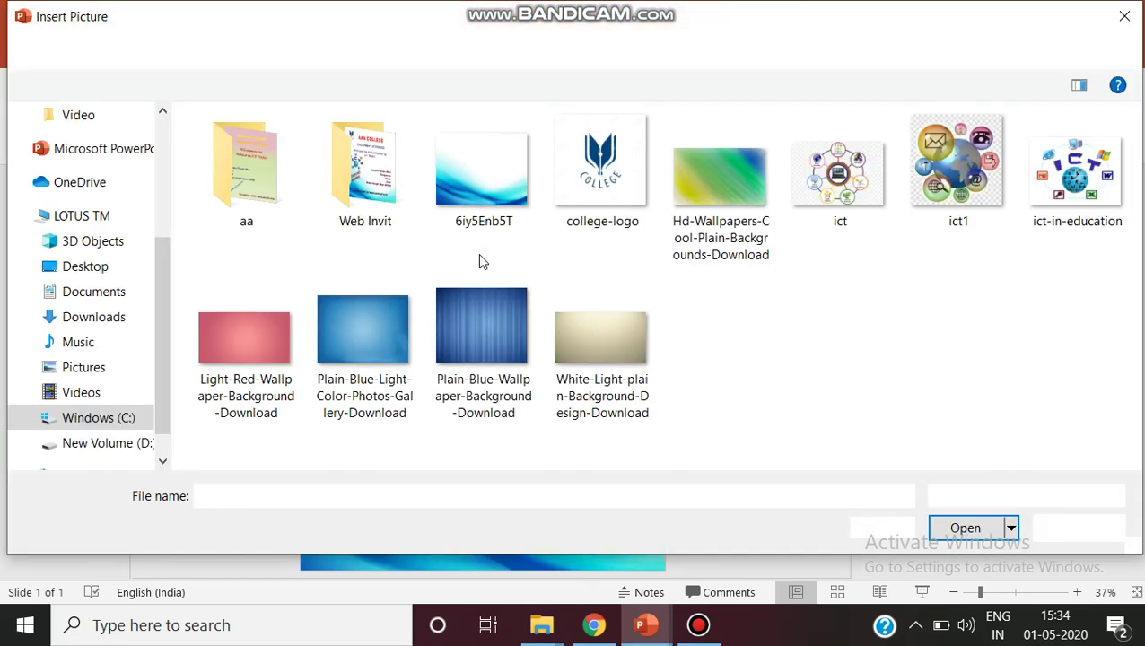
left_click(596, 220)
left_click(949, 526)
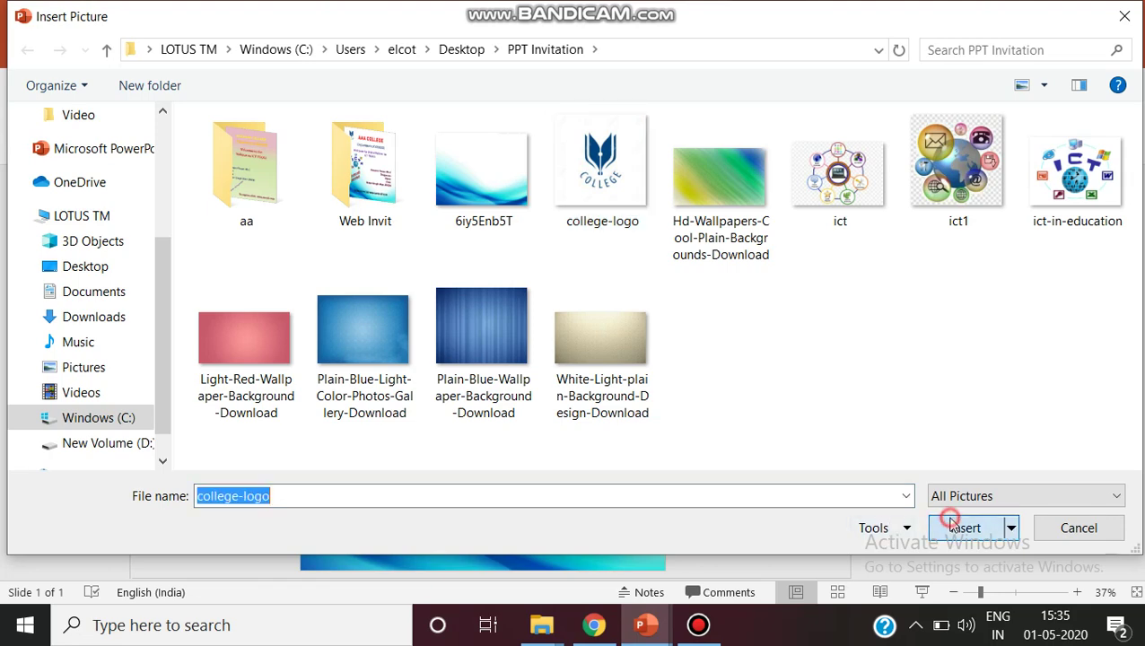
left_click_drag(470, 410, 333, 279)
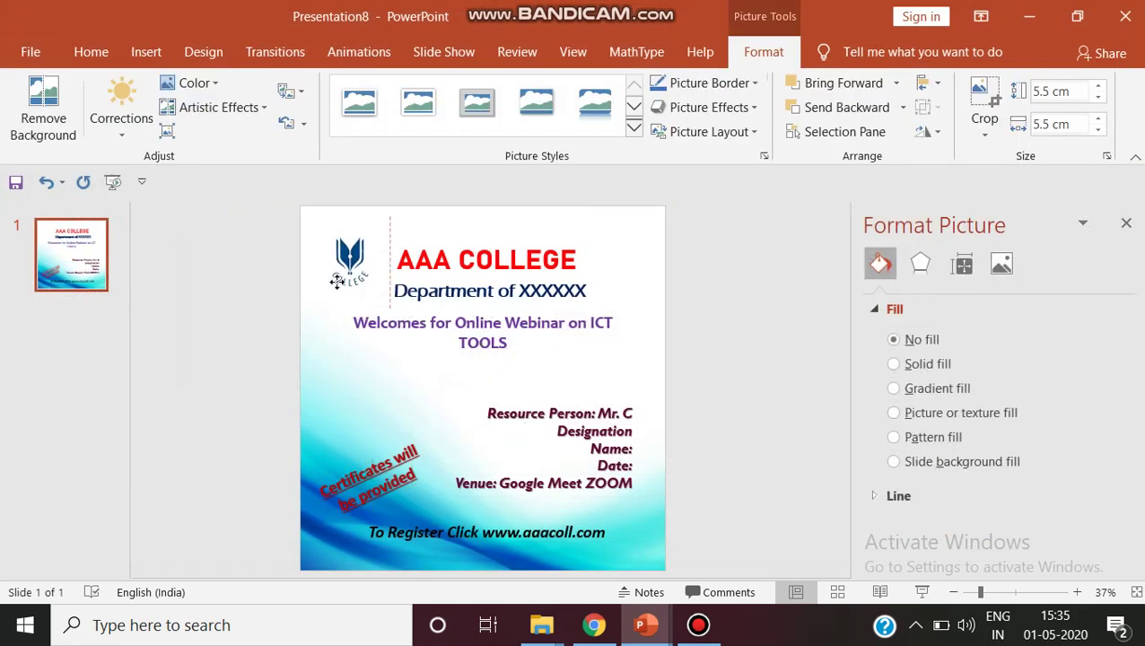
left_click(375, 357)
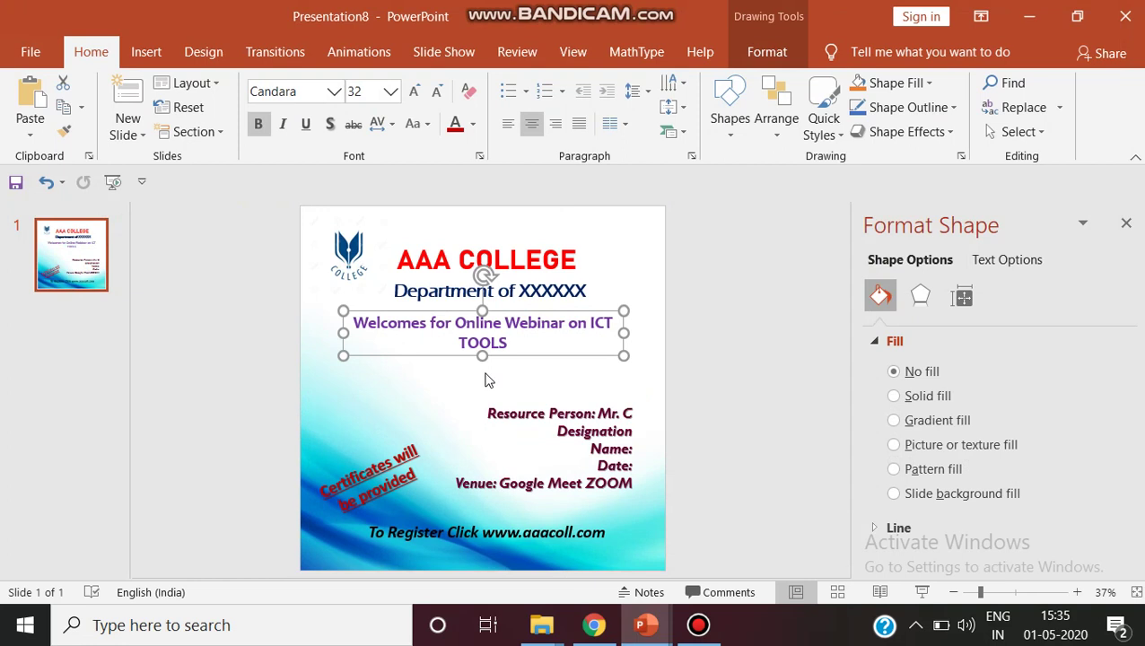
Insert ict-in-education, shrink it to about 7.4 × 9.86 cm below the welcome text, and preview.
left_click(146, 52)
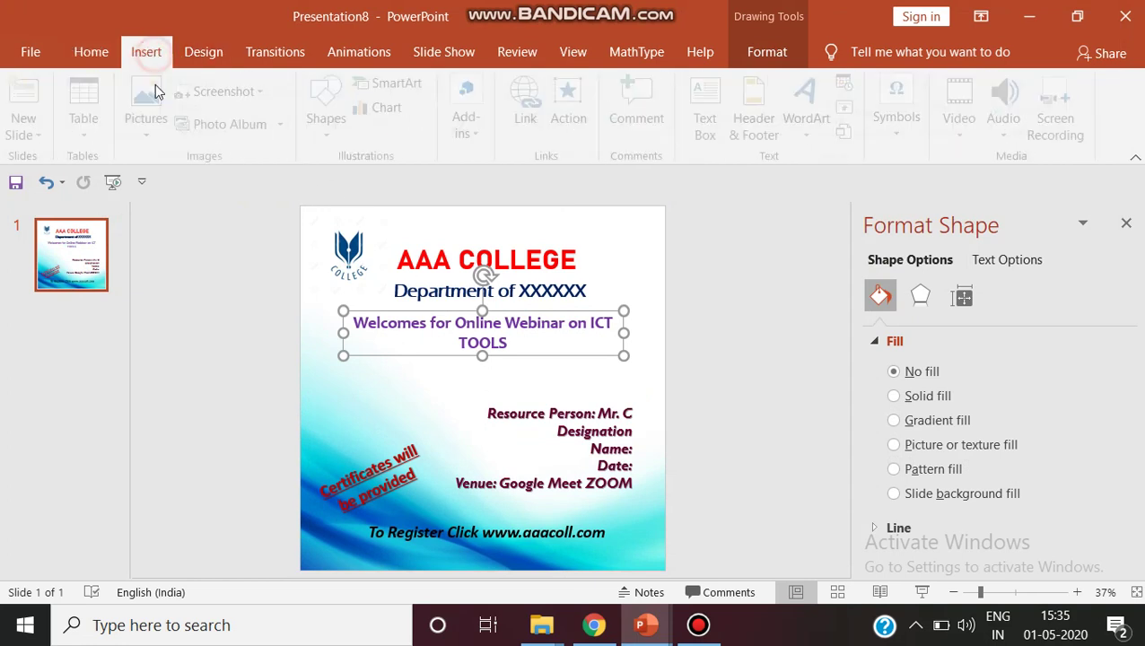
left_click(153, 125)
left_click(250, 189)
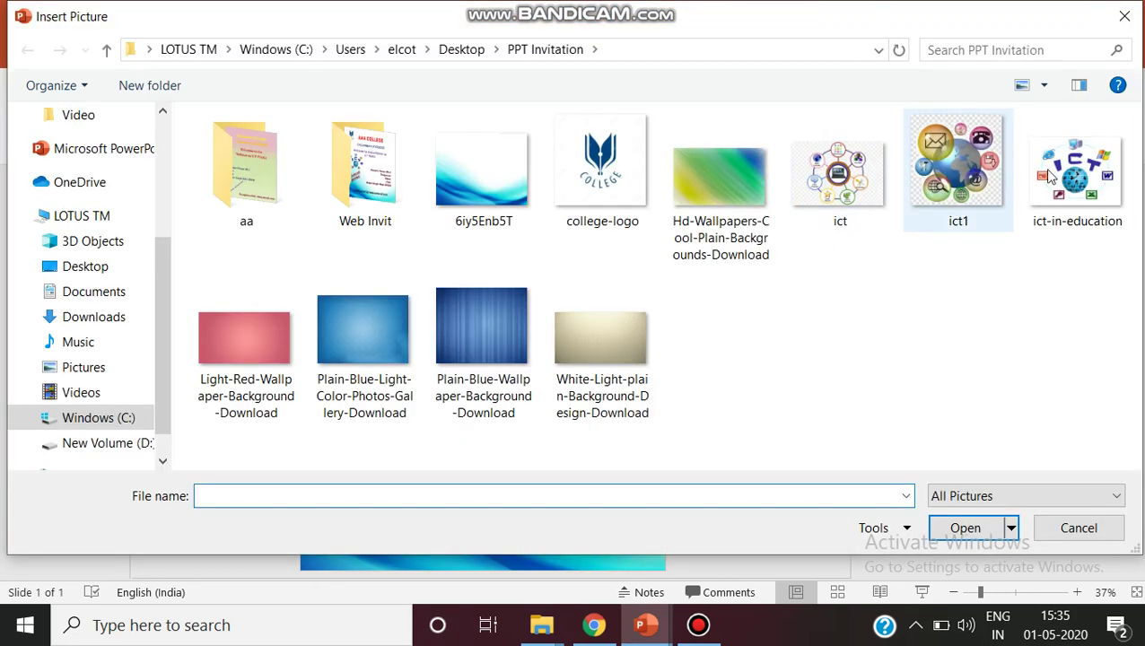
left_click(1075, 172)
left_click(965, 527)
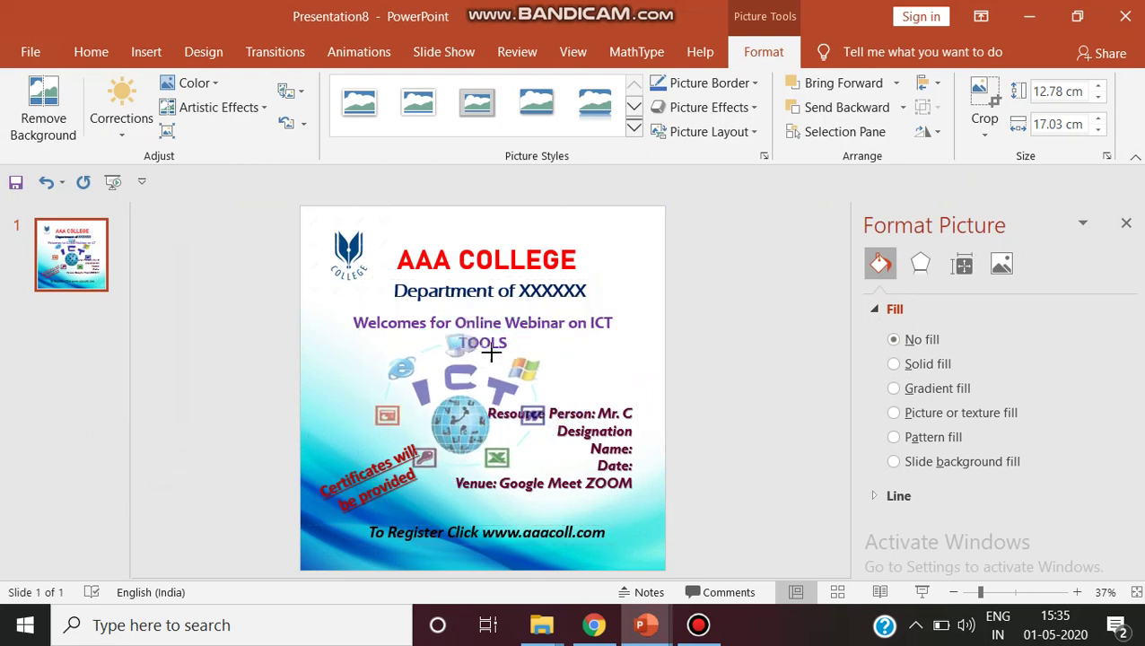
left_click_drag(607, 293, 503, 373)
mouse_move(470, 455)
left_mouse_down()
mouse_move(422, 417)
mouse_move(443, 436)
left_mouse_up()
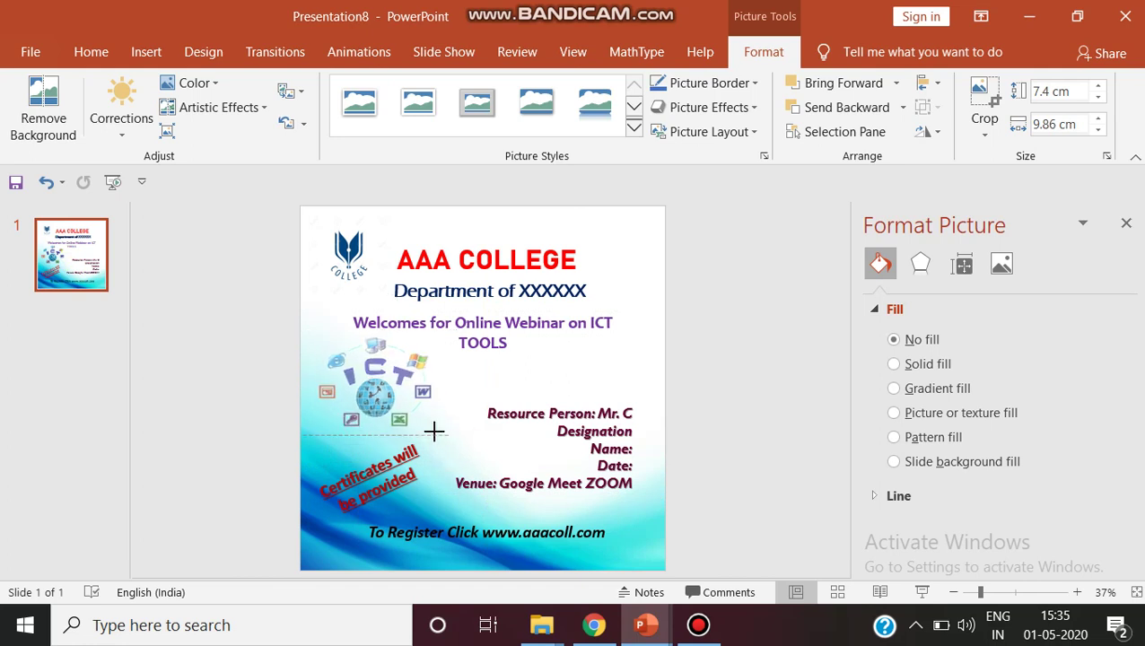
left_click(613, 383)
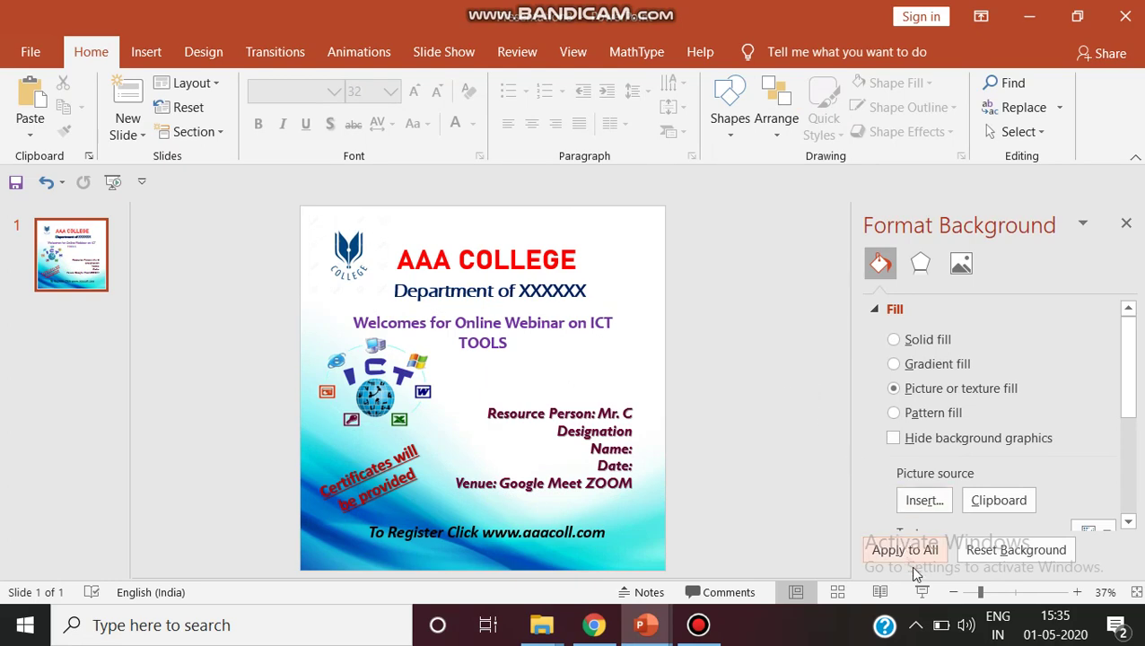
left_click(920, 592)
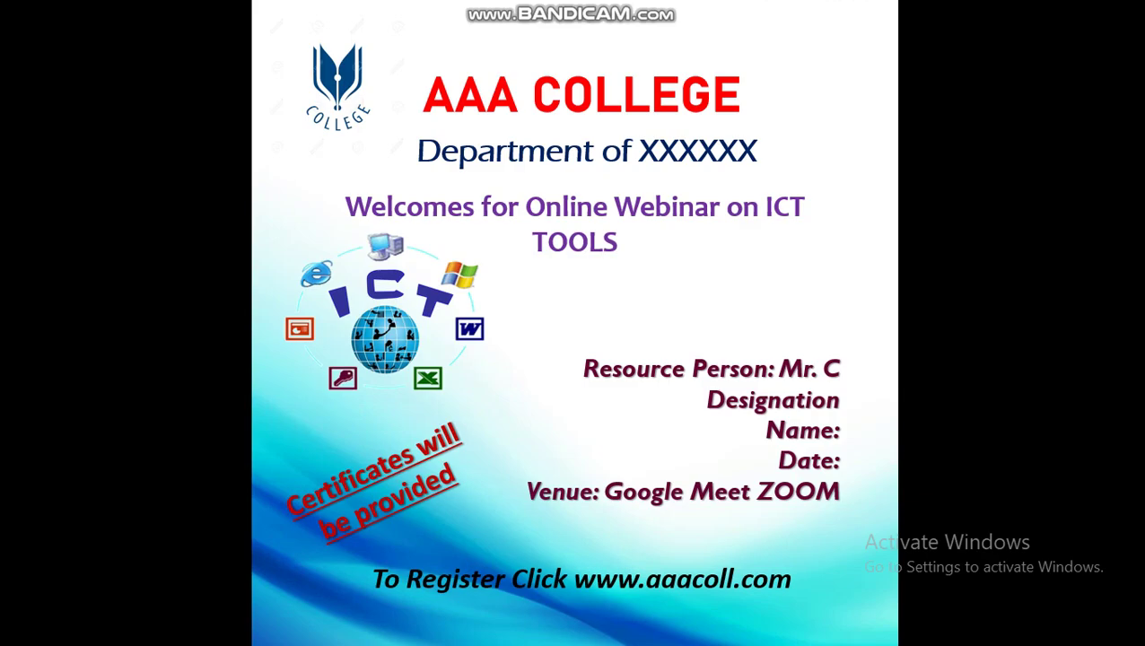
key("Escape")
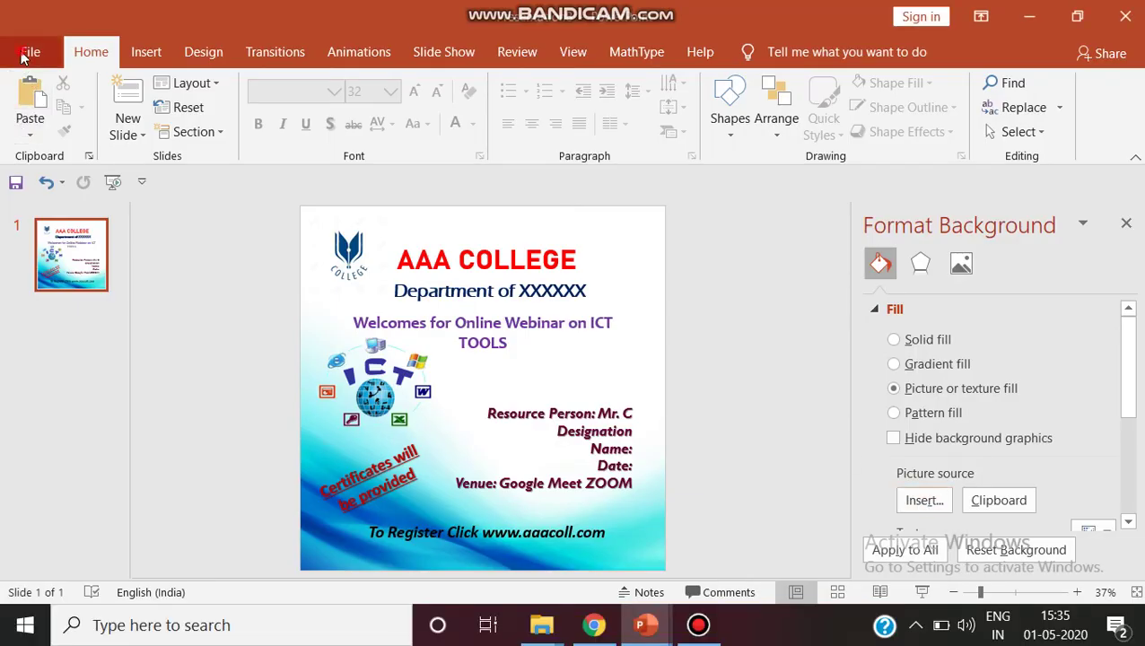
Choose JPEG File Interchange Format under File > Export > Change File Type and proceed to Save As.
left_click(27, 53)
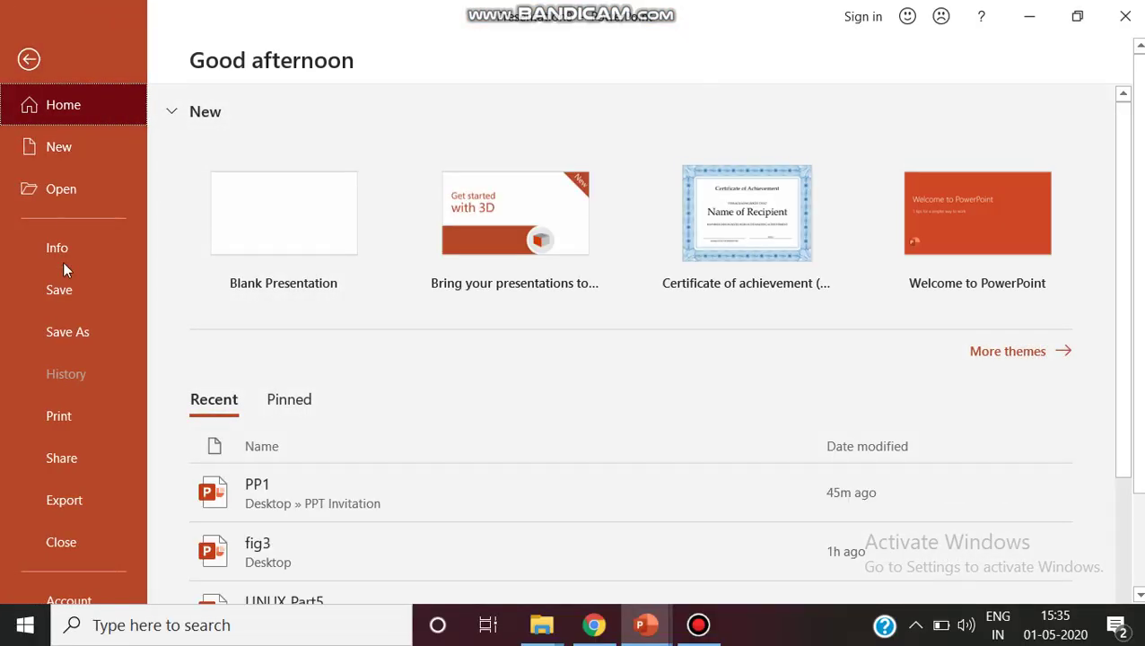
left_click(73, 504)
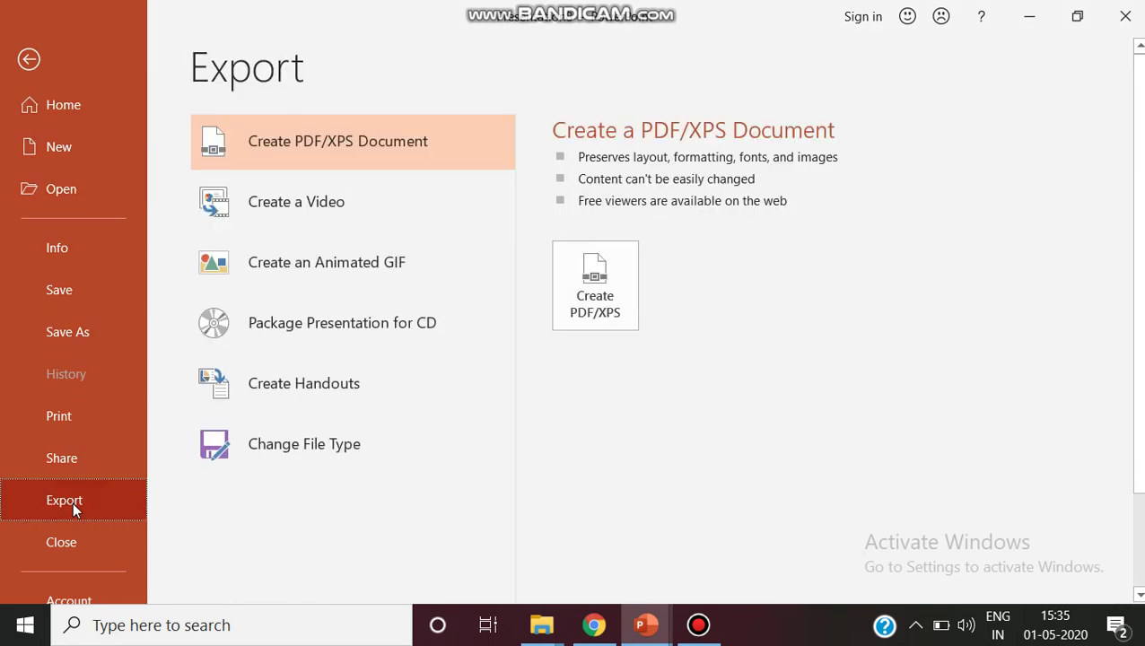
left_click(278, 448)
scroll(538, 376, "down", 3)
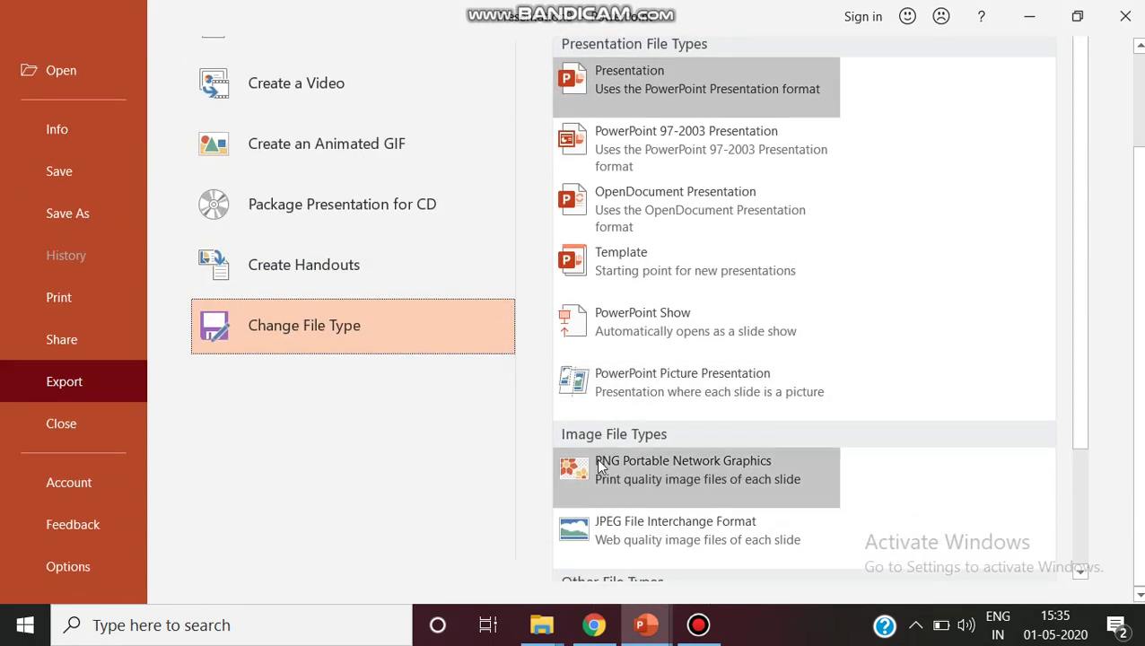
left_click(641, 530)
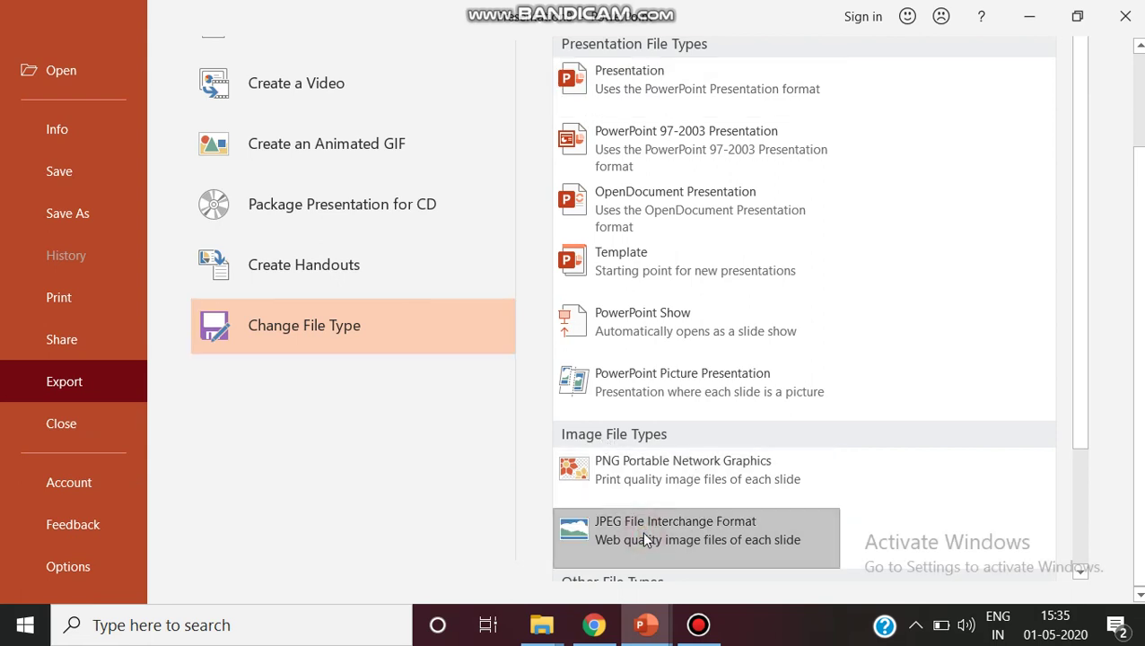
scroll(642, 532, "down", 3)
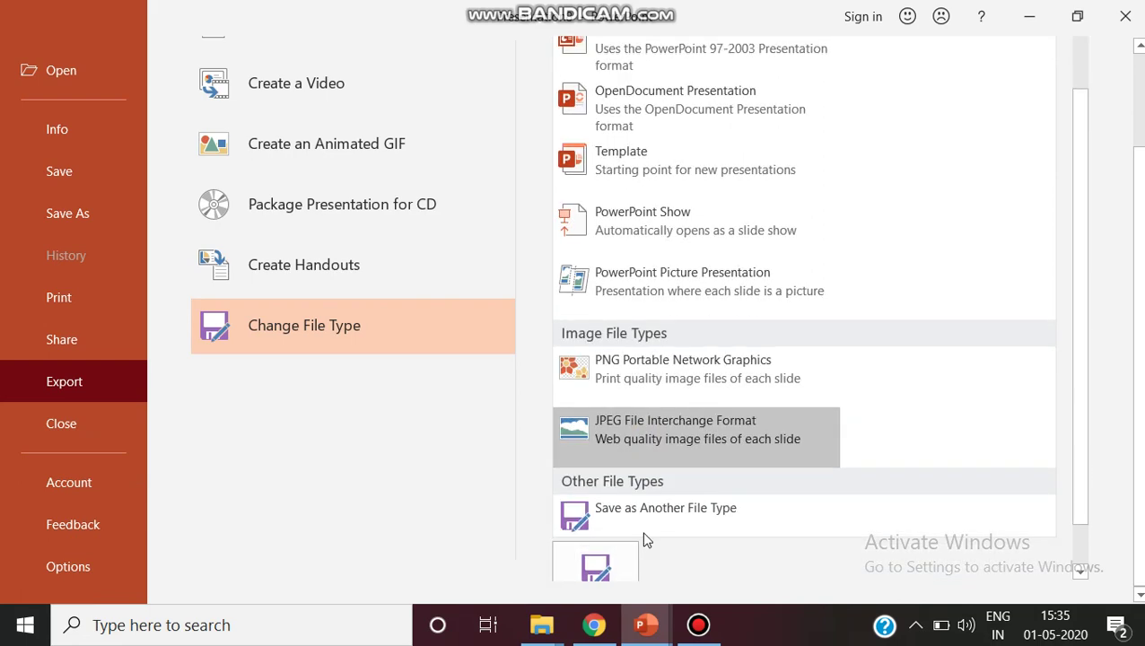
left_click(602, 534)
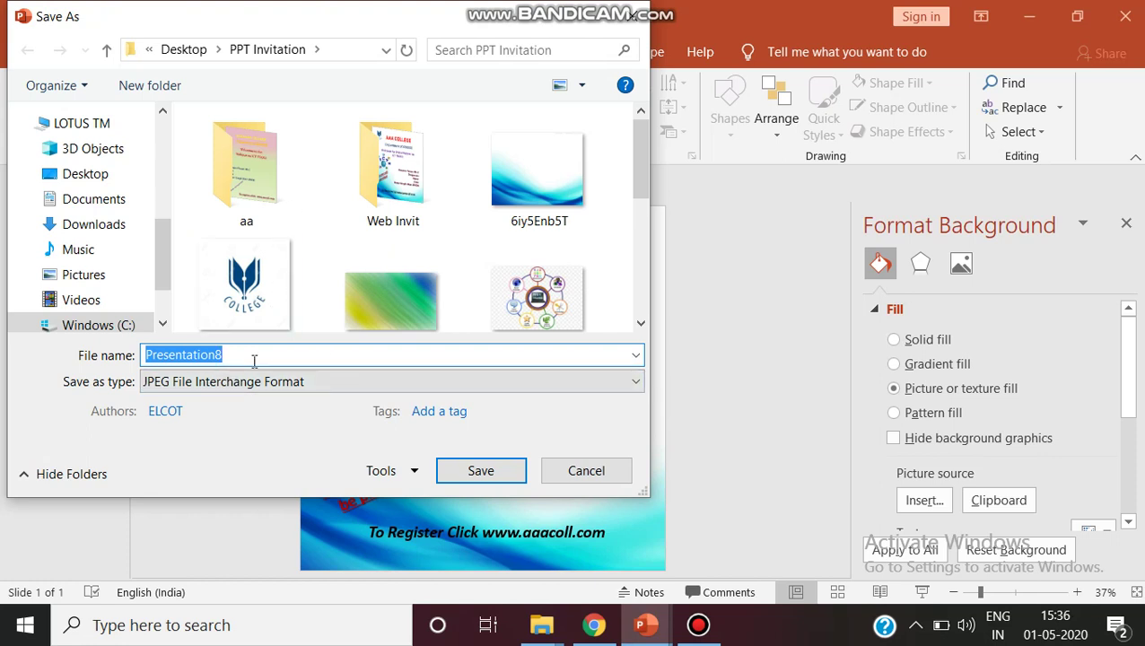
Save the export as 'Web1 Inv', export all slides, and acknowledge the confirmation.
type("Web1")
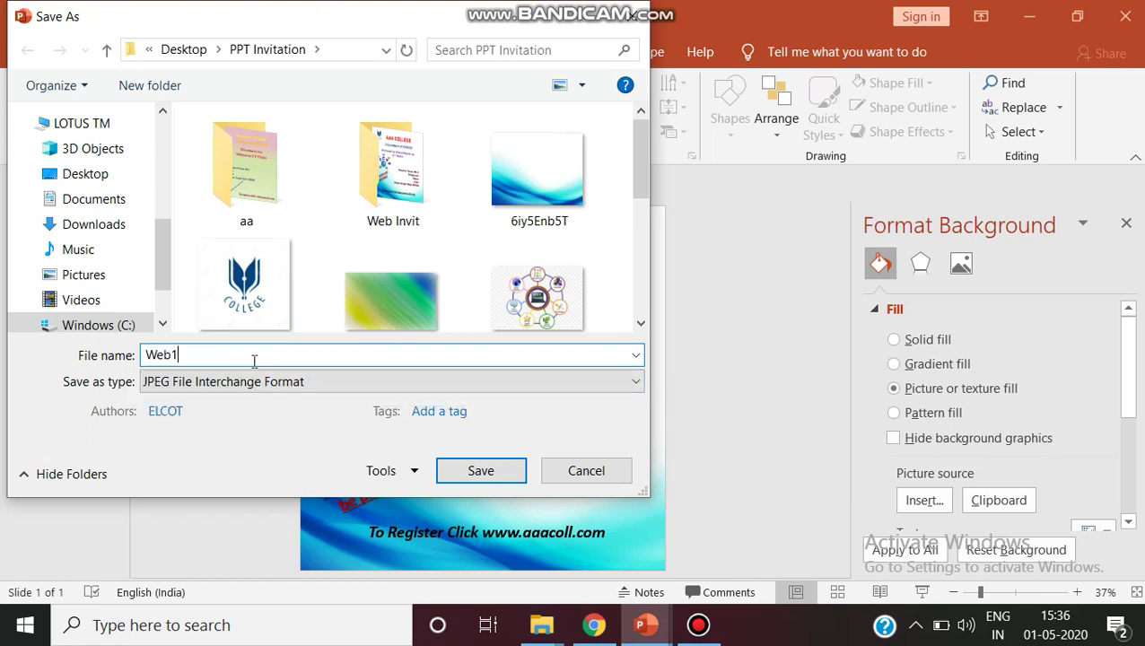
type(" Inv")
left_click(492, 470)
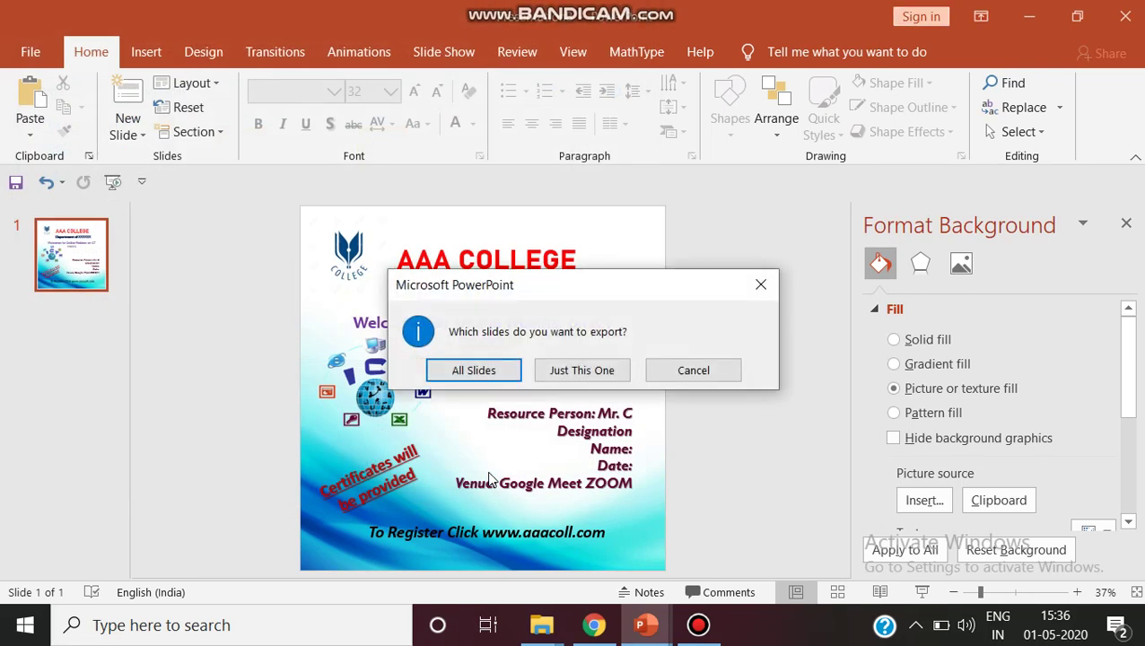
left_click(493, 369)
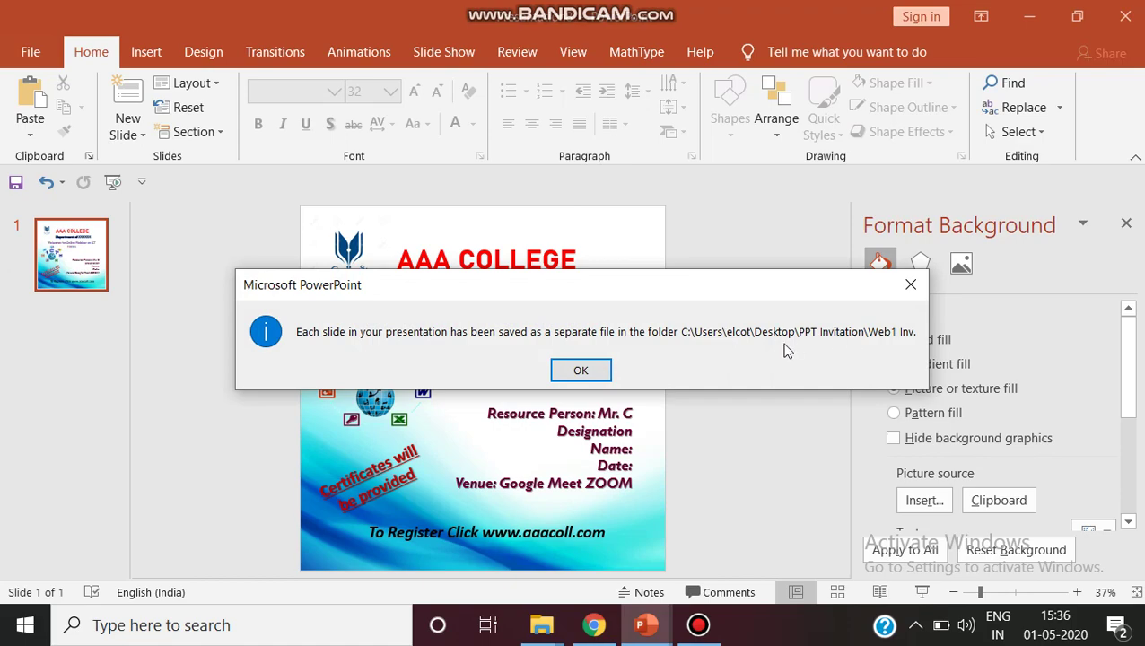
left_click(583, 368)
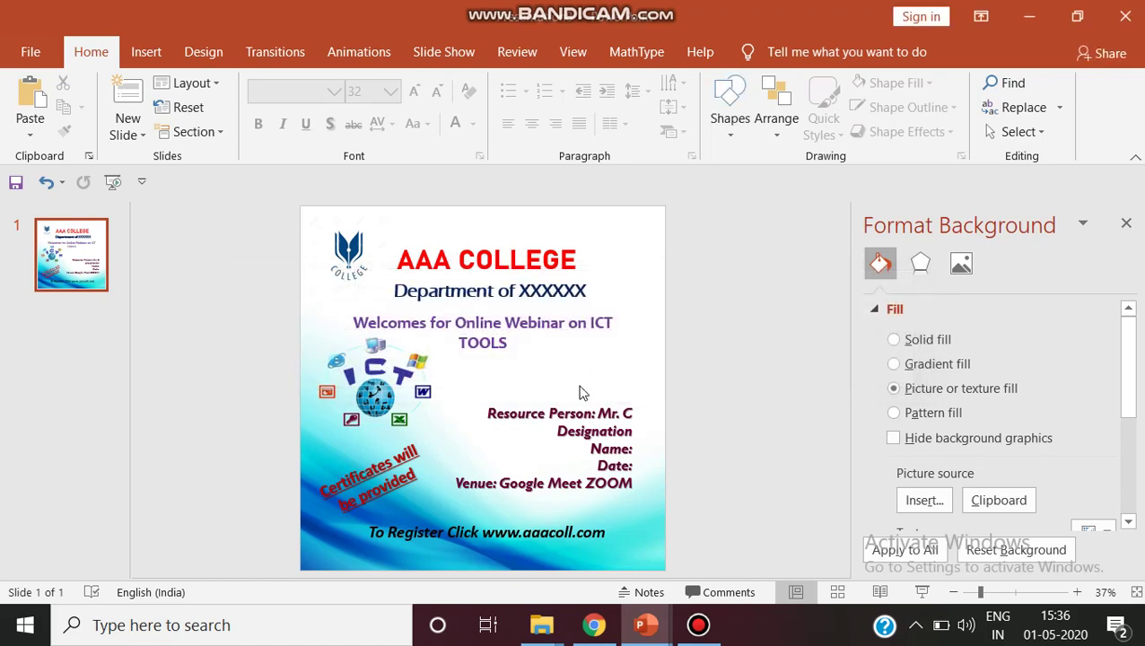
Navigate from the desktop into PPT Invitation > Web1 Inv and select the exported Slide1 image.
key("super+d")
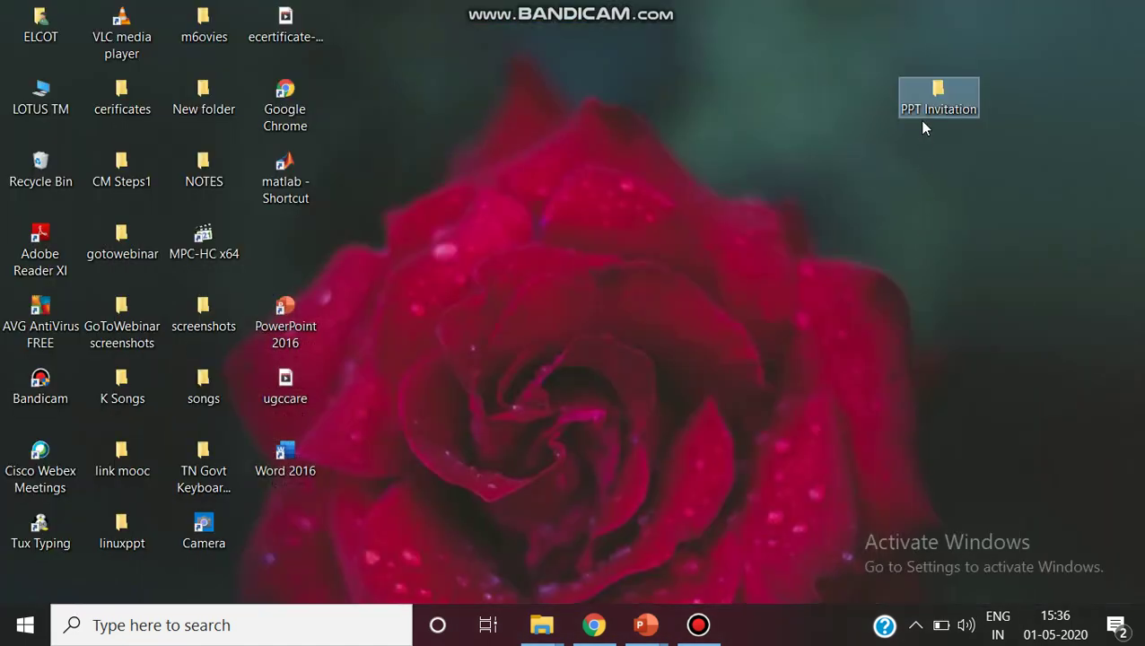
double_click(930, 104)
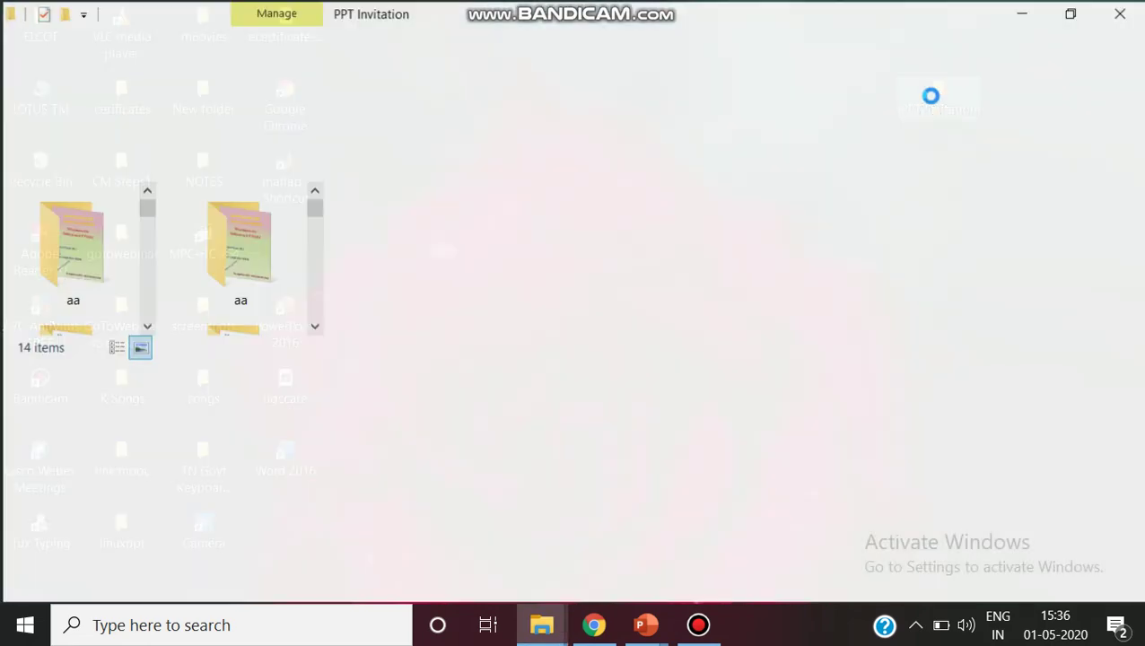
left_click(482, 273)
double_click(480, 273)
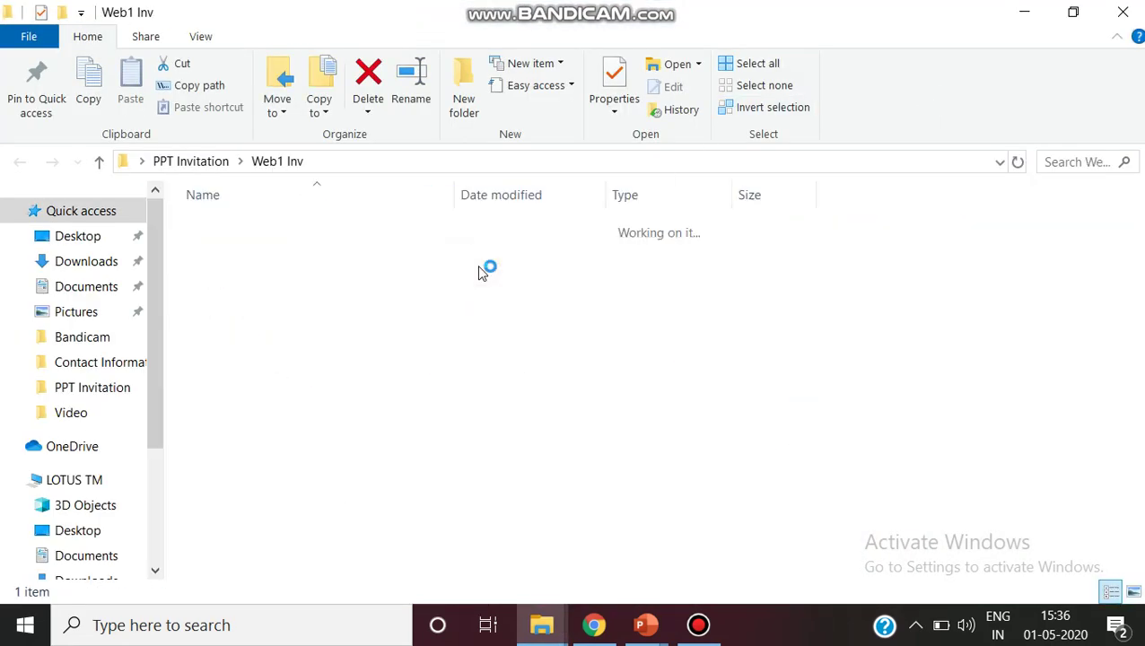
left_click(254, 255)
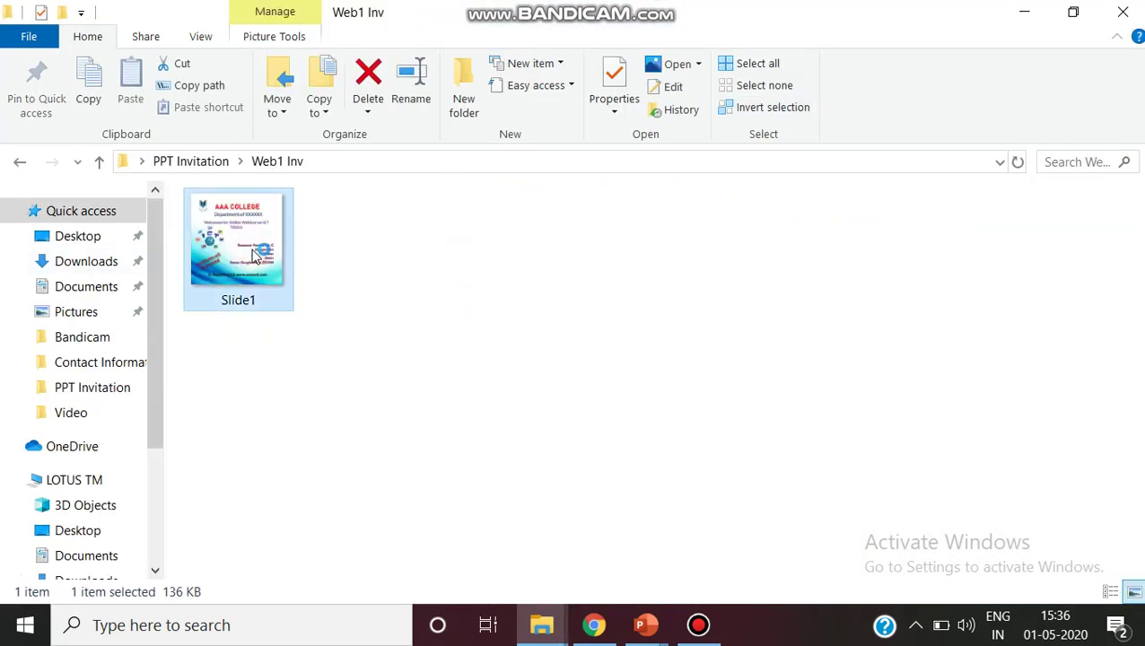